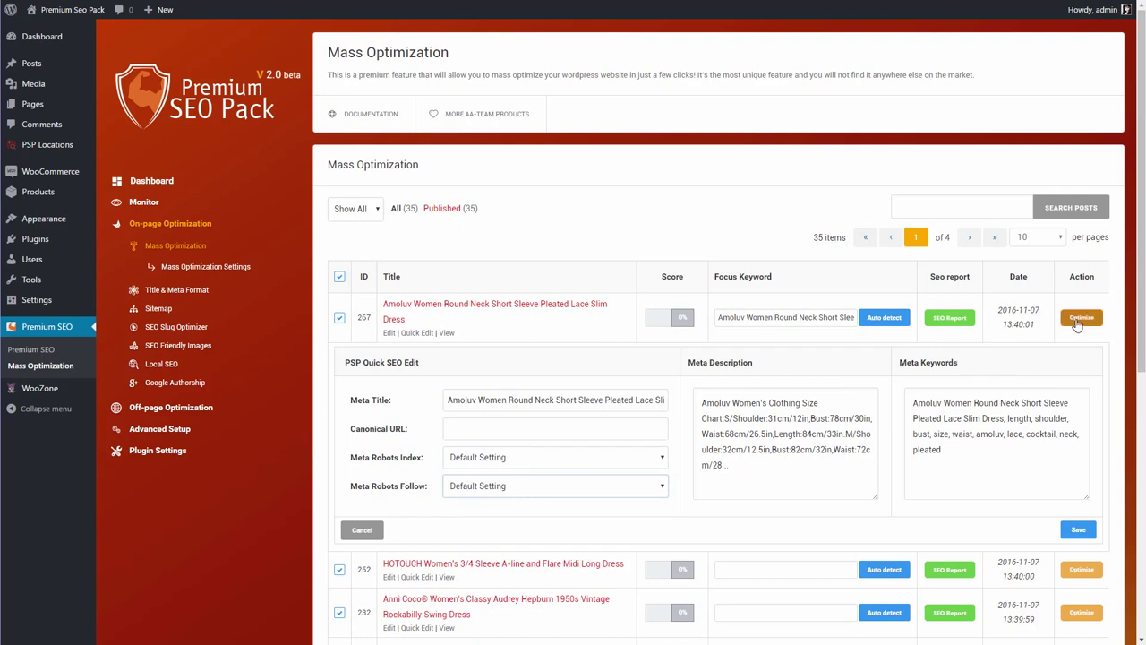
# Optimize the Amoluv pleated lace dress product (ID 267) and open its SEO report.
pyautogui.click(1081, 319)
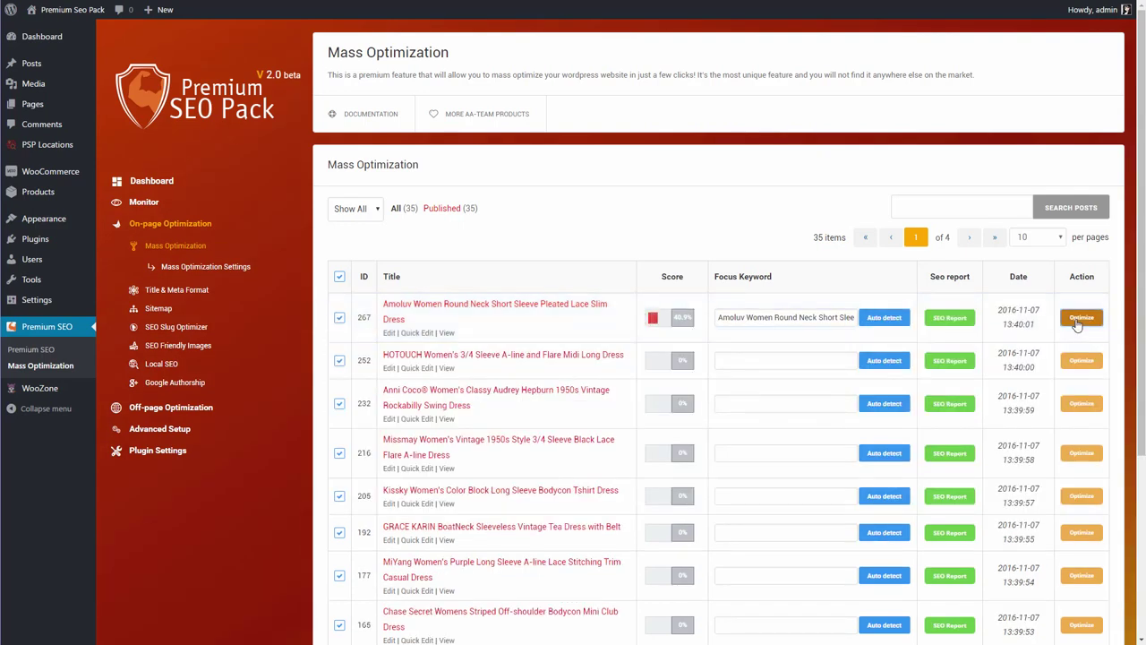
pyautogui.click(955, 320)
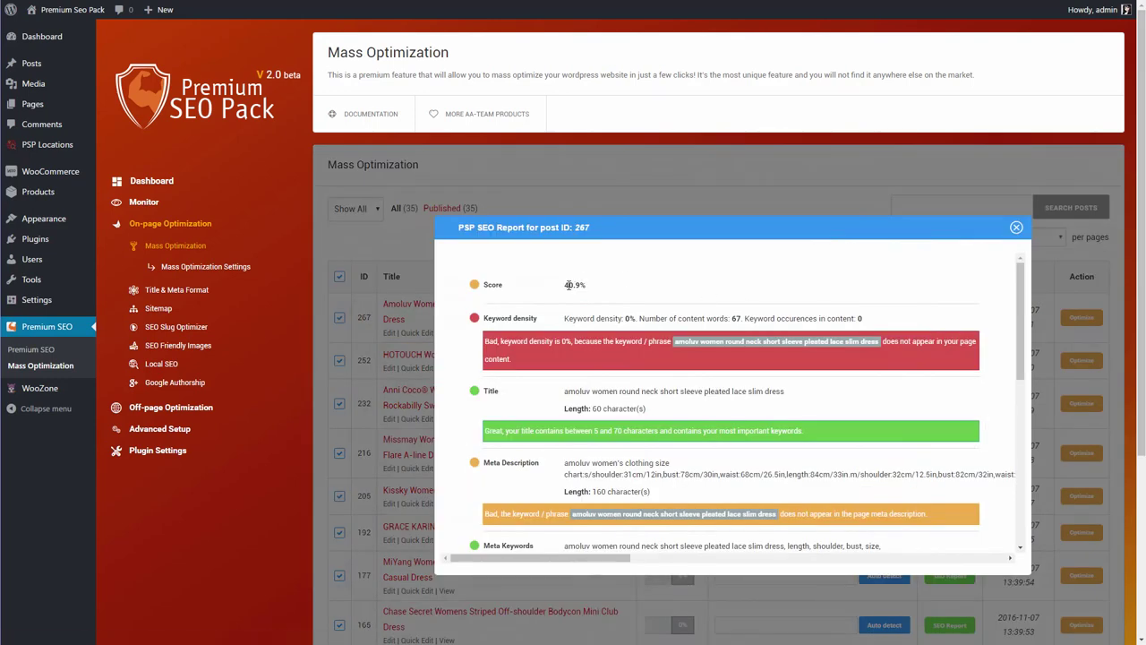
# Examine the score, keyword density, title and meta description results in the SEO report for post 267.
pyautogui.moveTo(563, 285); pyautogui.dragTo(600, 284)
pyautogui.click(620, 288)
pyautogui.moveTo(534, 440); pyautogui.dragTo(689, 439)
pyautogui.scroll(-1, 688, 439)
pyautogui.click(584, 408)
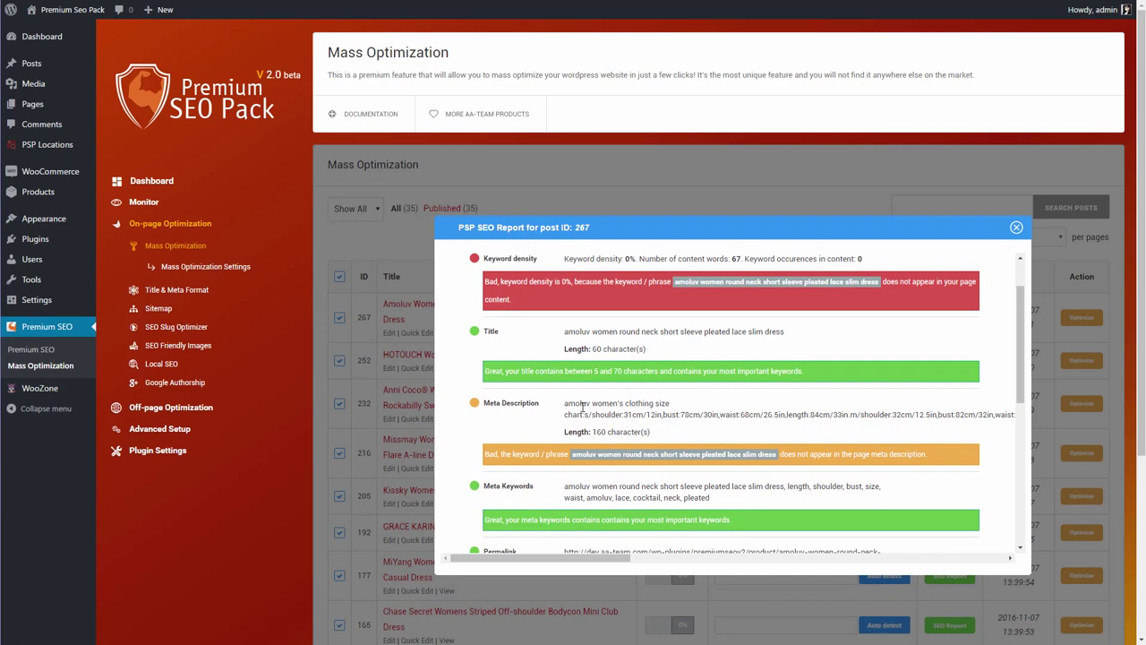
pyautogui.moveTo(570, 402); pyautogui.dragTo(867, 417)
pyautogui.click(678, 437)
pyautogui.scroll(-1, 676, 433)
pyautogui.moveTo(570, 395); pyautogui.dragTo(831, 401)
pyautogui.click(685, 421)
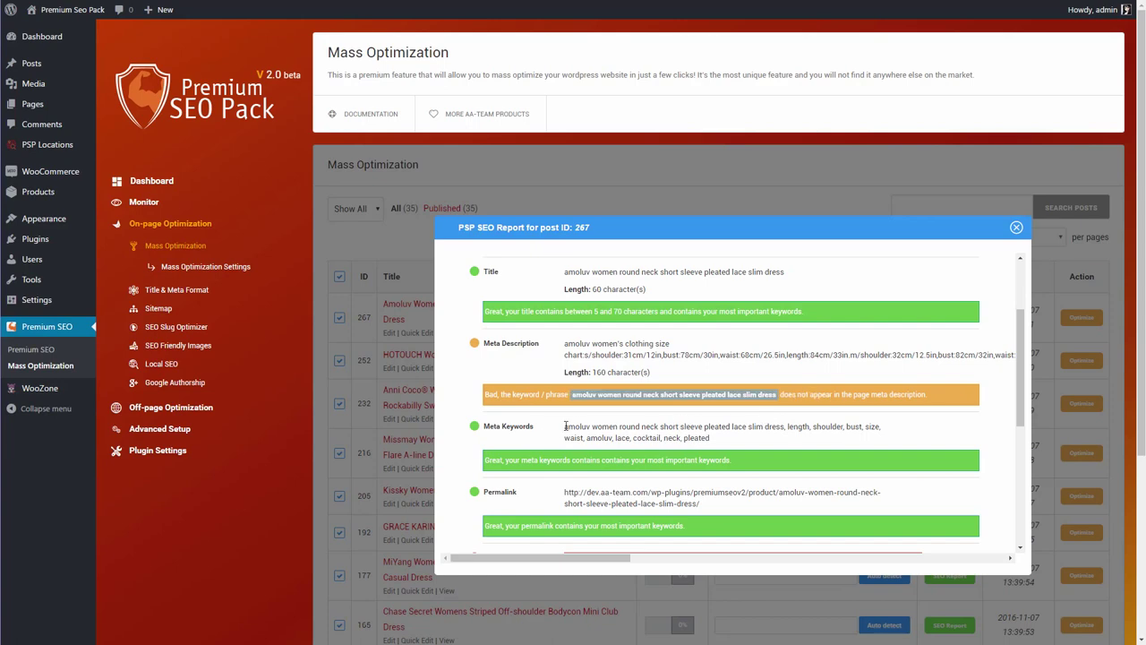
# Examine the report's meta keywords, permalink, images, first paragraph, word count, bold and italic checks, and close the report.
pyautogui.moveTo(565, 426); pyautogui.dragTo(709, 439)
pyautogui.scroll(-2, 638, 415)
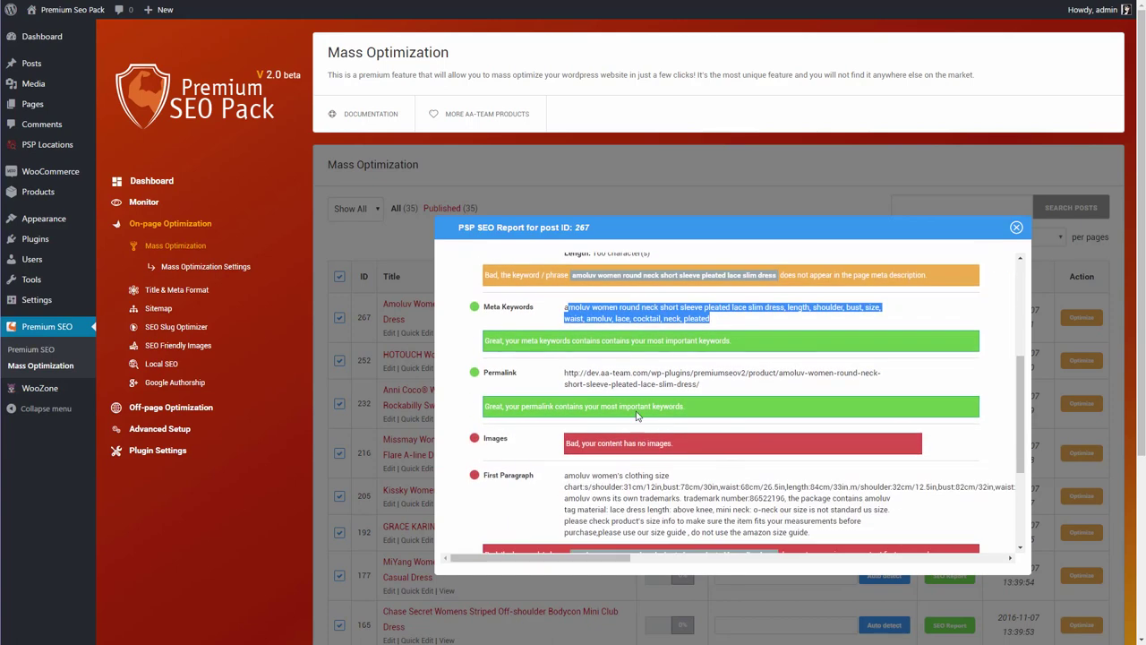
pyautogui.click(627, 378)
pyautogui.moveTo(567, 372); pyautogui.dragTo(652, 374)
pyautogui.click(624, 405)
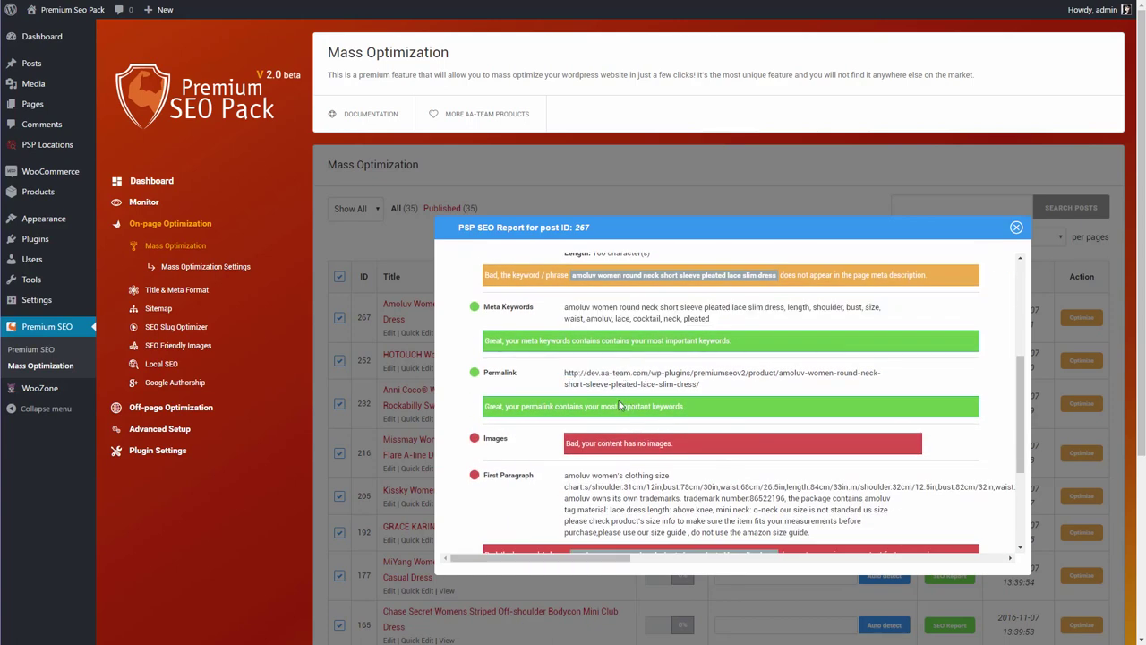
pyautogui.scroll(-2, 622, 399)
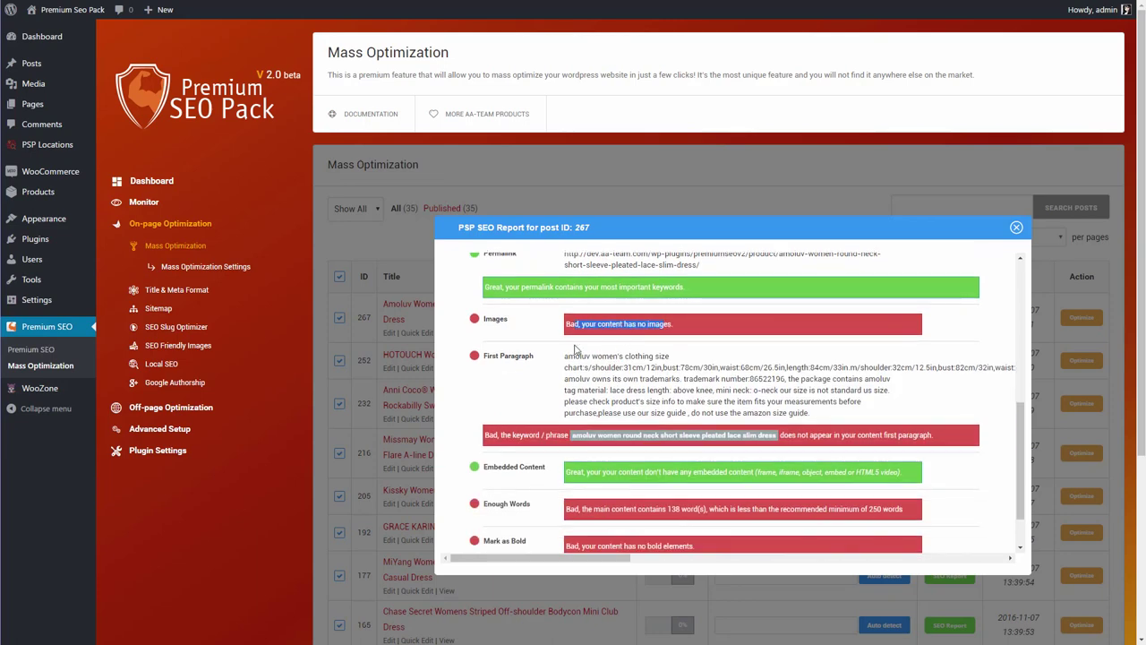
pyautogui.scroll(-1, 581, 364)
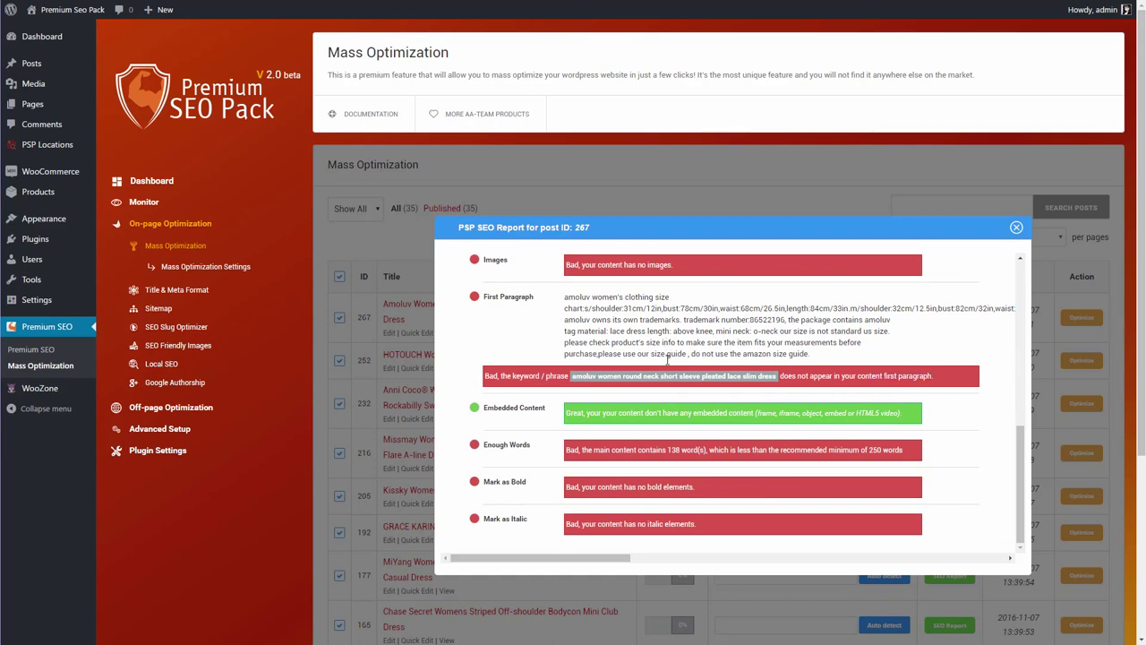
pyautogui.scroll(-1, 600, 412)
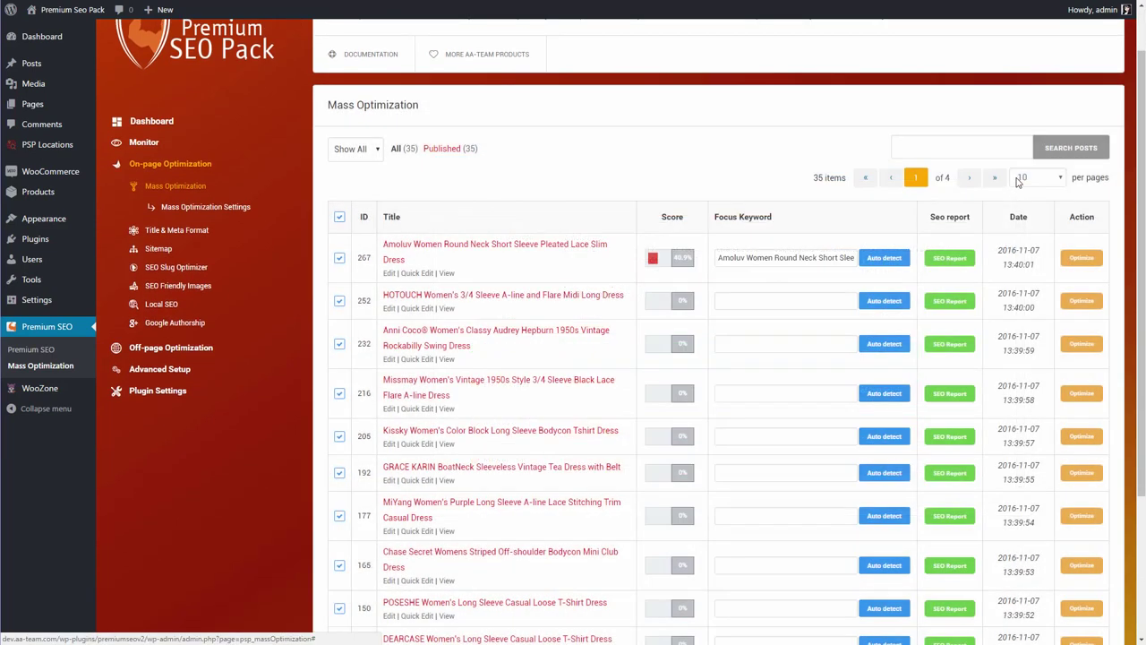
# Auto-detect the focus keyword for all the selected products and optimize them all.
pyautogui.click(1015, 170)
pyautogui.scroll(-2, 517, 341)
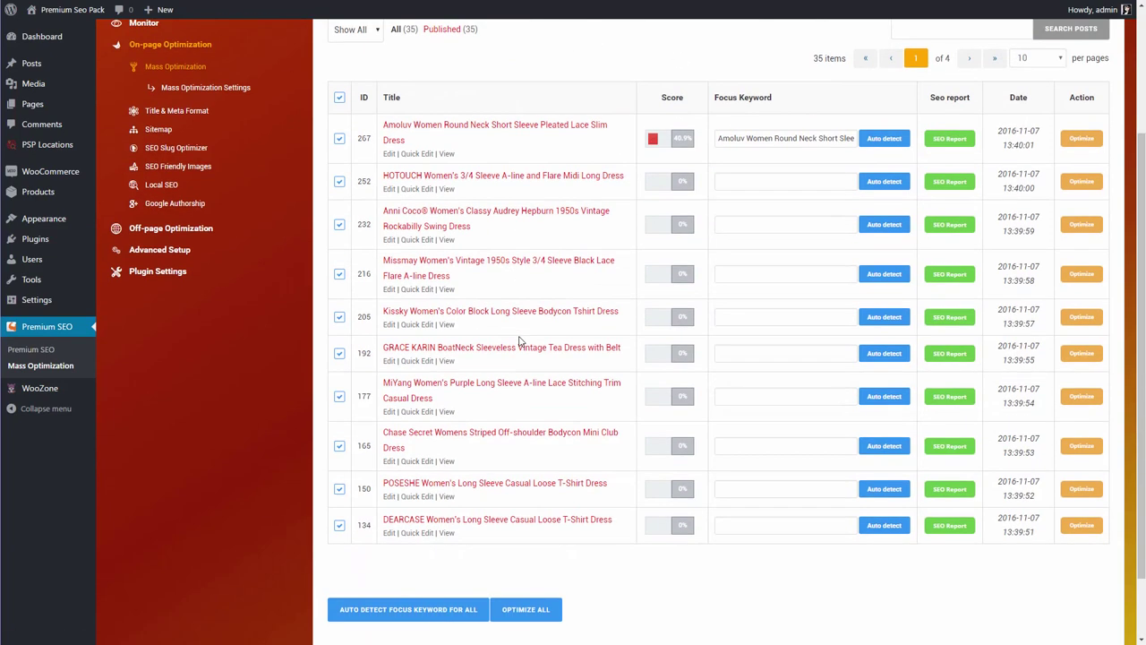
pyautogui.scroll(-1, 538, 367)
pyautogui.click(458, 551)
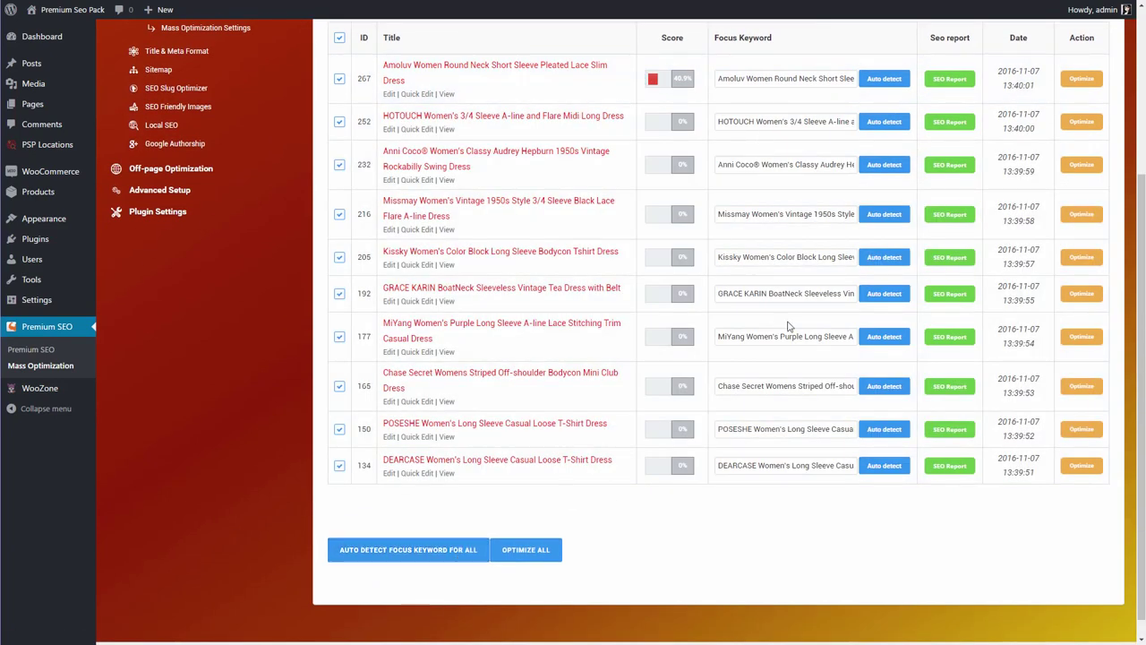
pyautogui.click(527, 561)
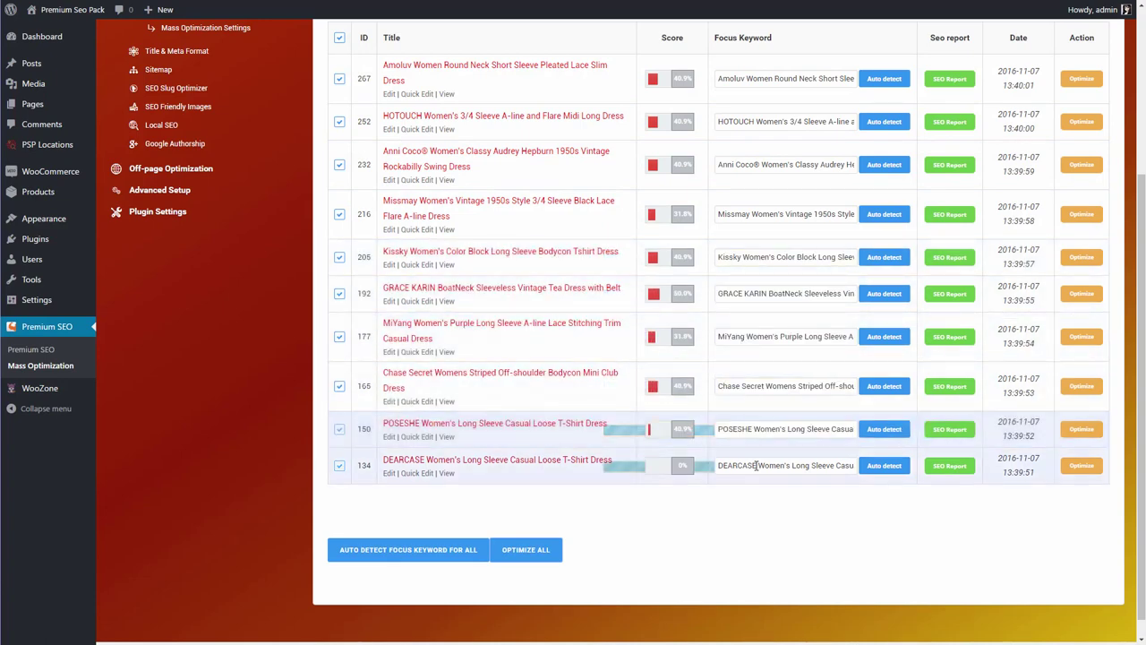
# Open the Mass Optimization settings and view the options for parsing content shortcodes.
pyautogui.scroll(2, 757, 465)
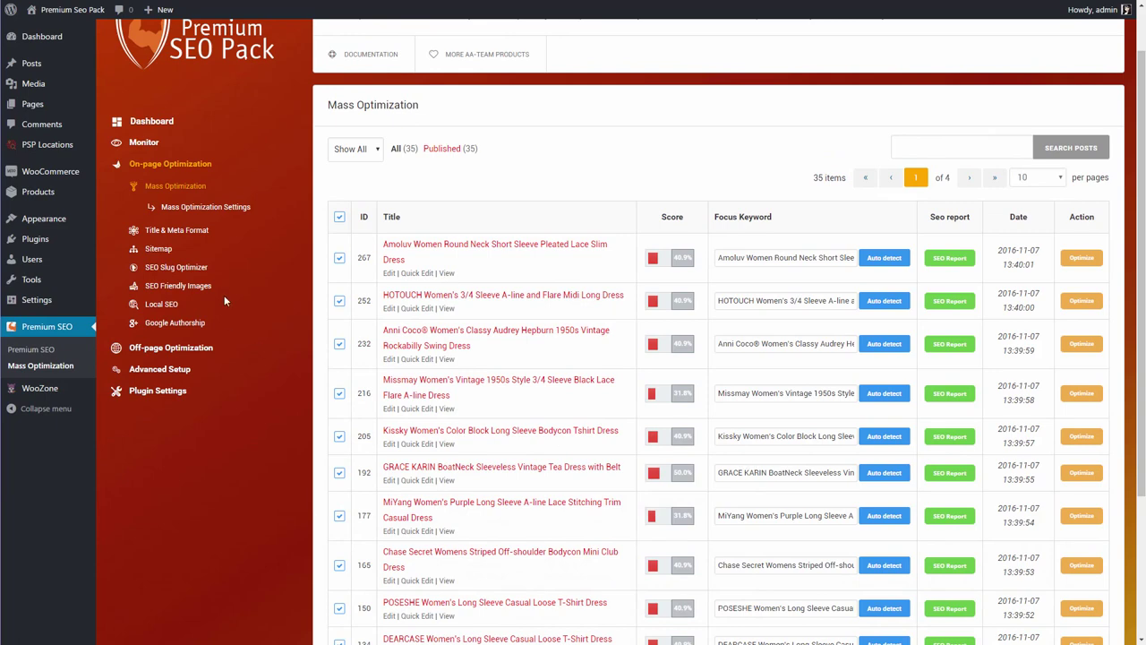
pyautogui.click(197, 207)
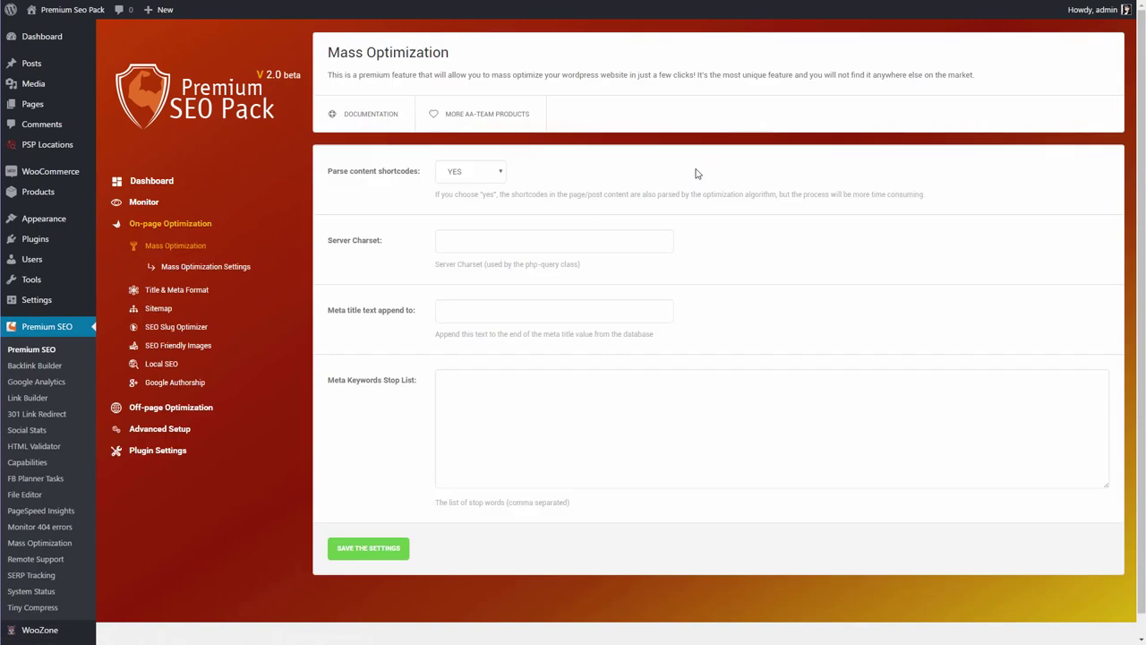
pyautogui.click(495, 173)
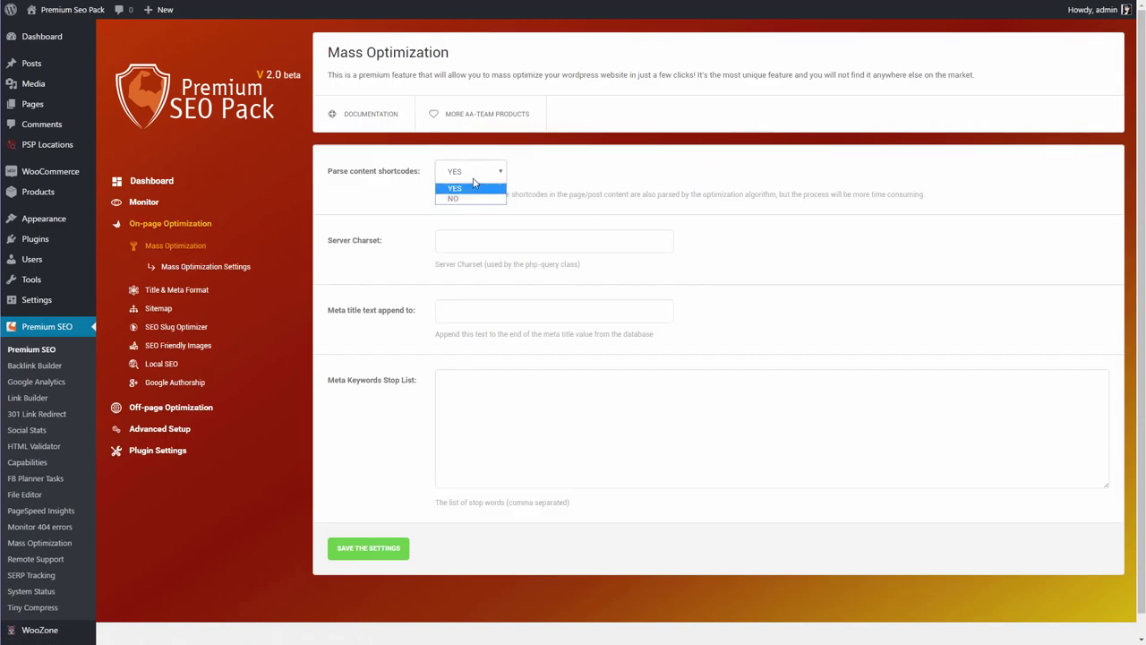
pyautogui.click(578, 172)
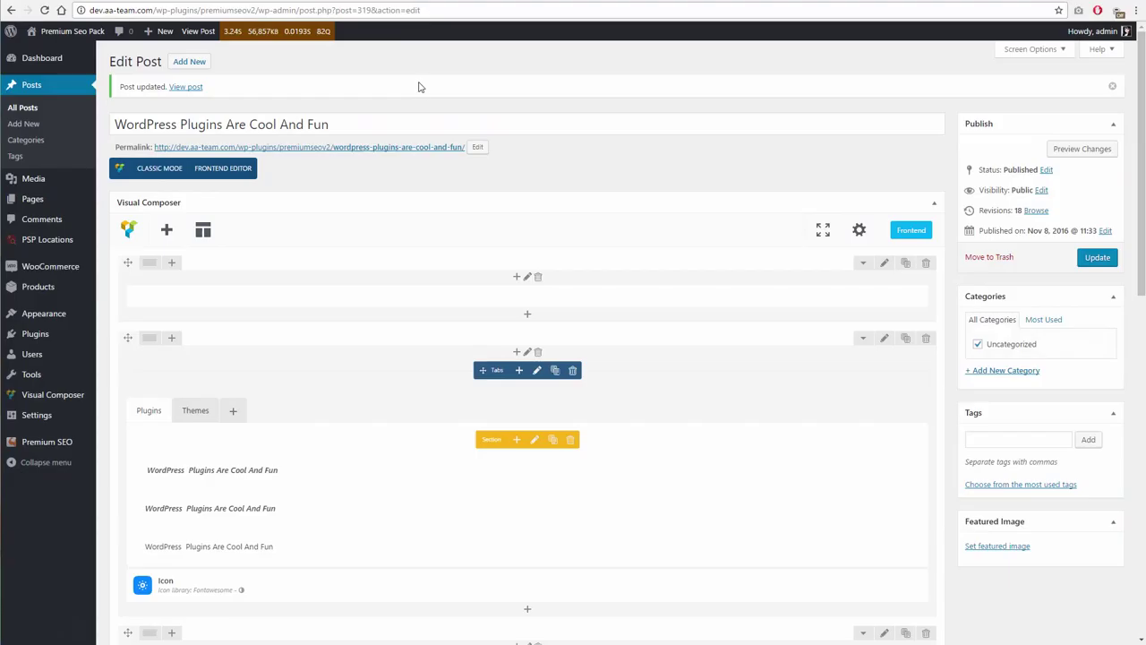
# Review the SEO status summary of the "WordPress Plugins Are Cool And Fun" post, highlighting its first-paragraph keyword check.
pyautogui.scroll(-15, 356, 182)
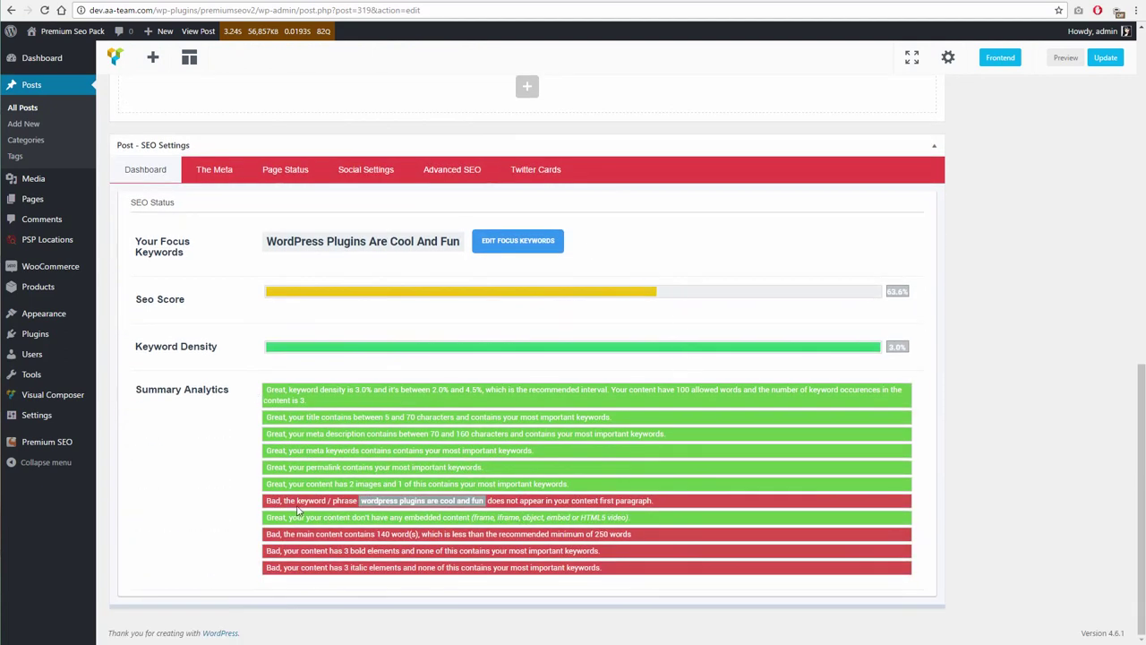
pyautogui.moveTo(321, 500); pyautogui.dragTo(654, 500)
pyautogui.click(656, 499)
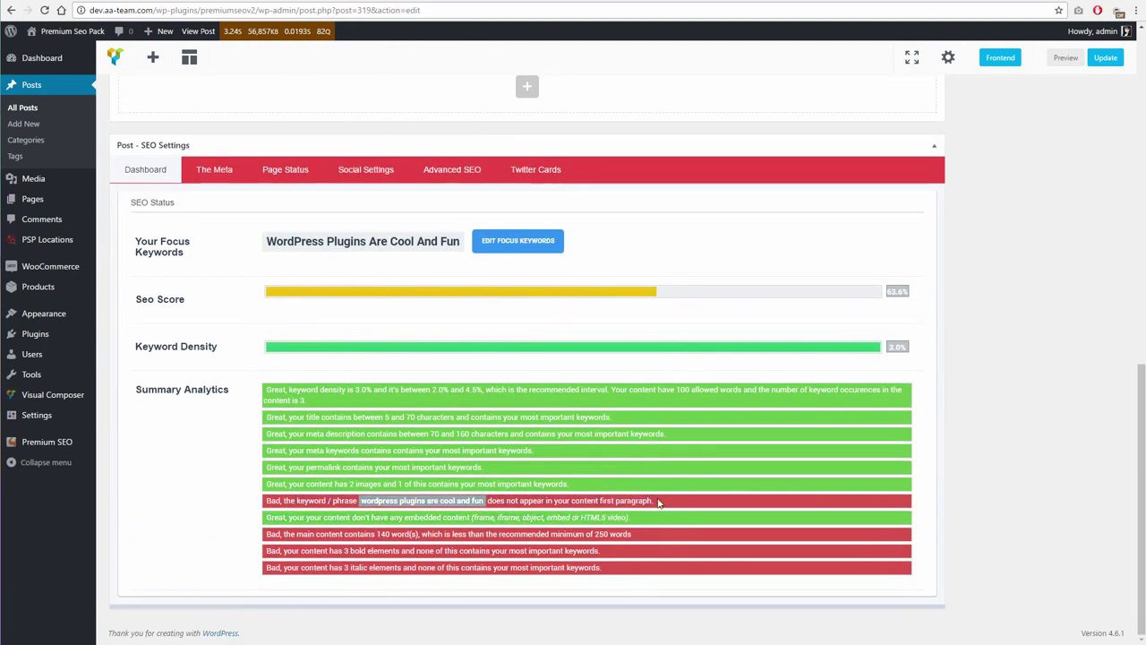
# Copy the post title "WordPress Plugins Are Cool And Fun" into the empty text block in the first row.
pyautogui.scroll(5, 614, 515)
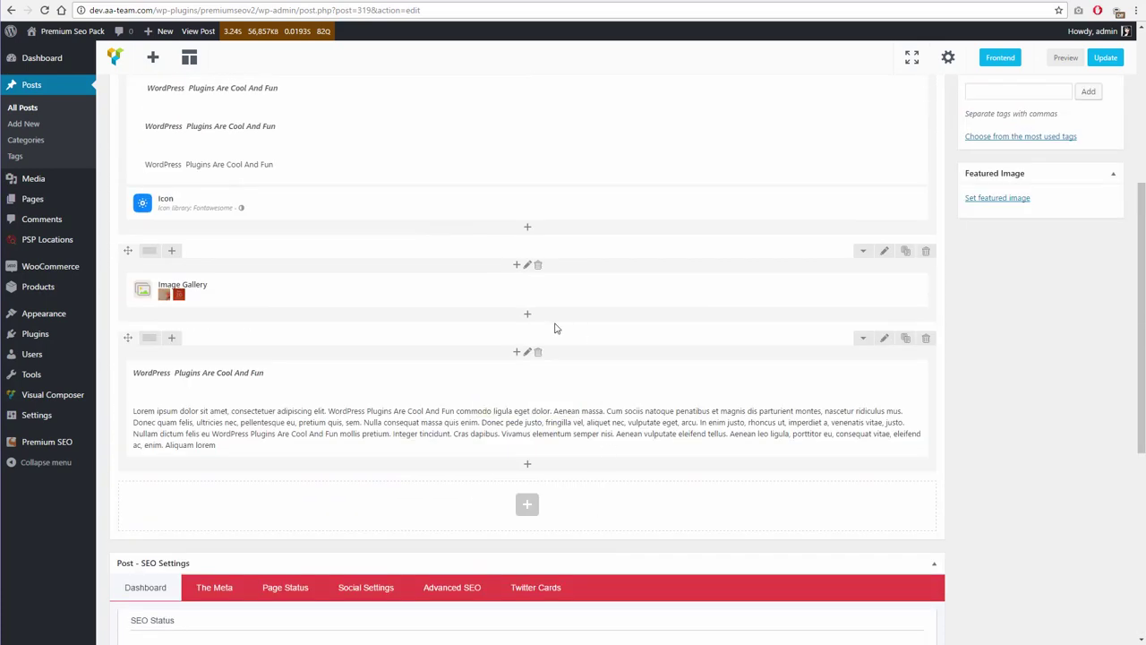
pyautogui.scroll(5, 542, 333)
pyautogui.scroll(2, 524, 277)
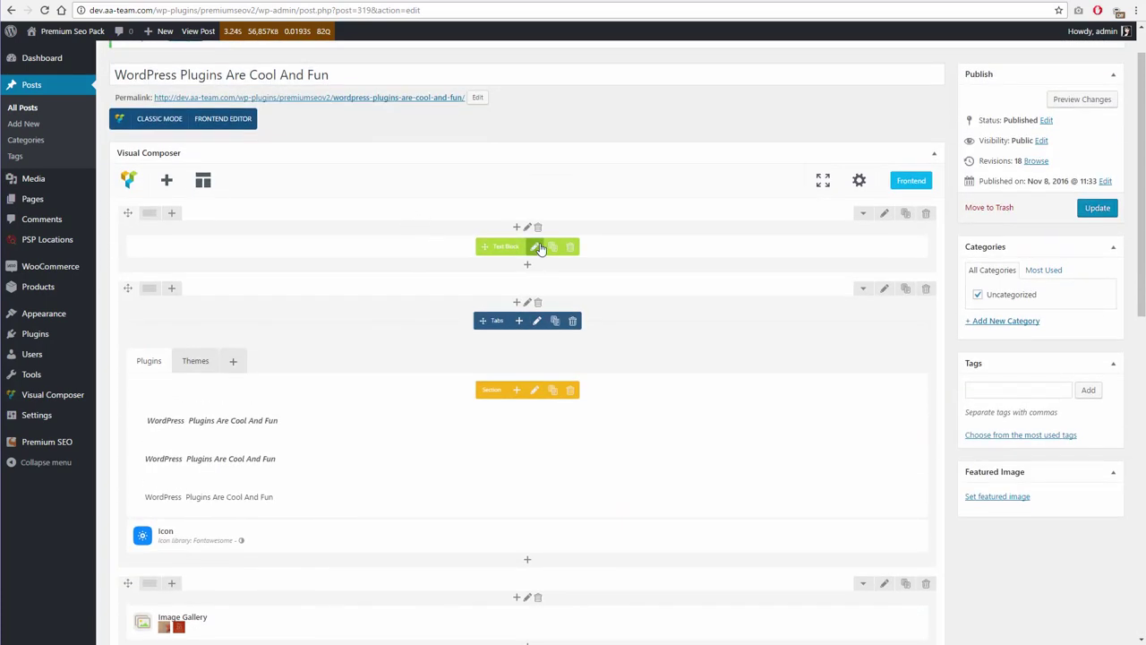
pyautogui.click(536, 248)
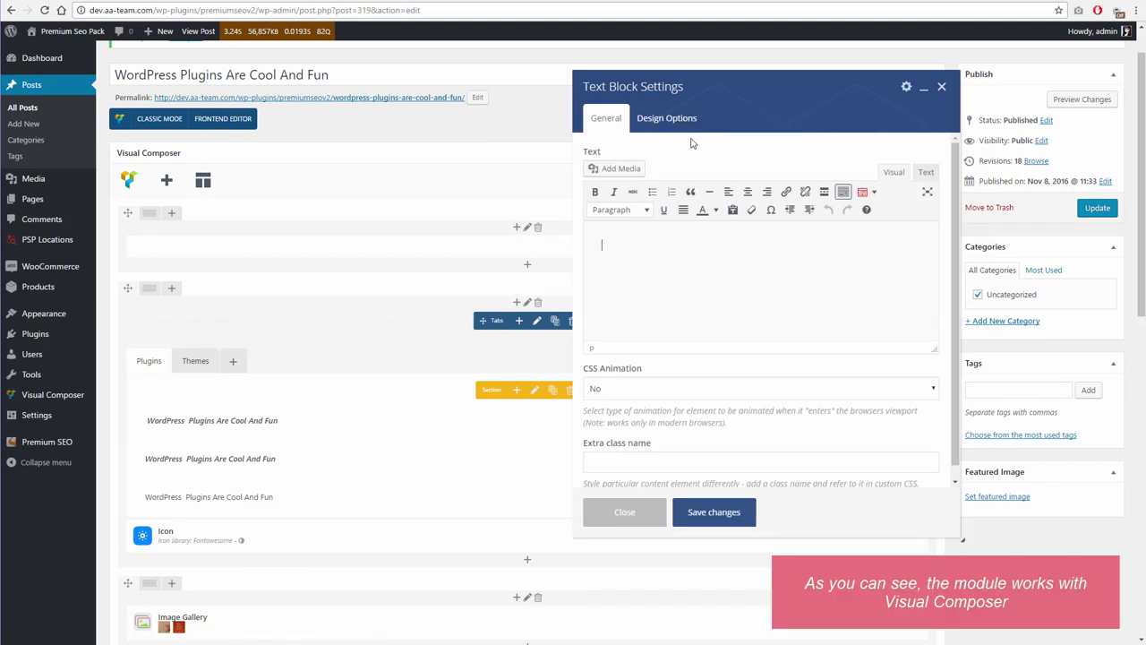
pyautogui.moveTo(330, 76); pyautogui.dragTo(101, 79)
pyautogui.hotkey('ctrl', 'c')
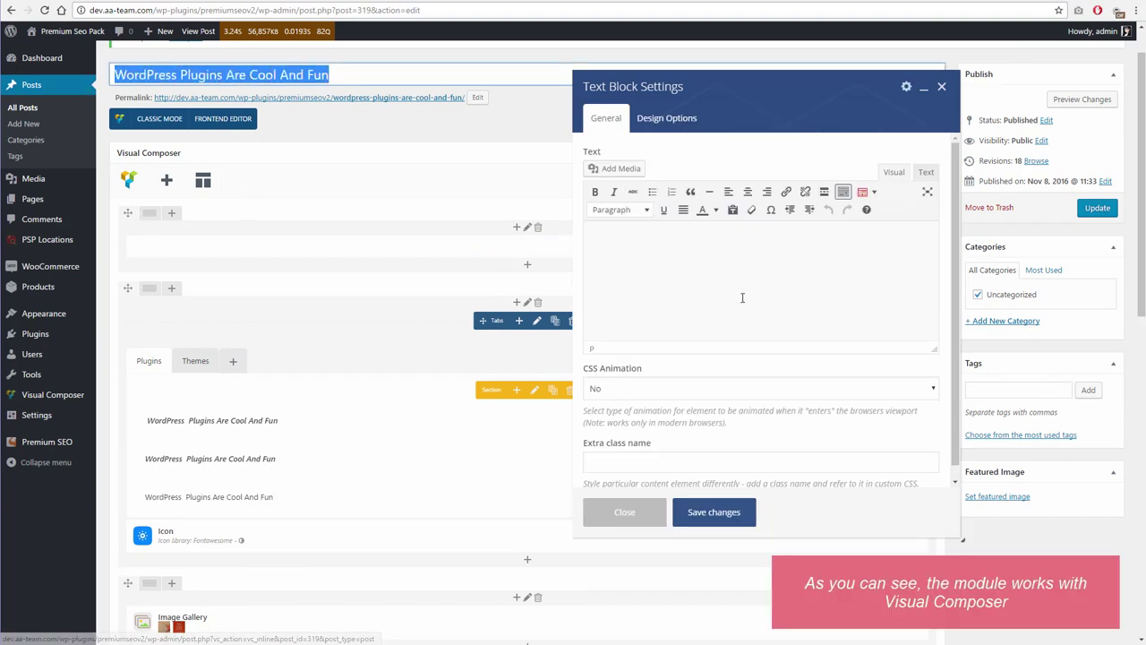
pyautogui.click(740, 283)
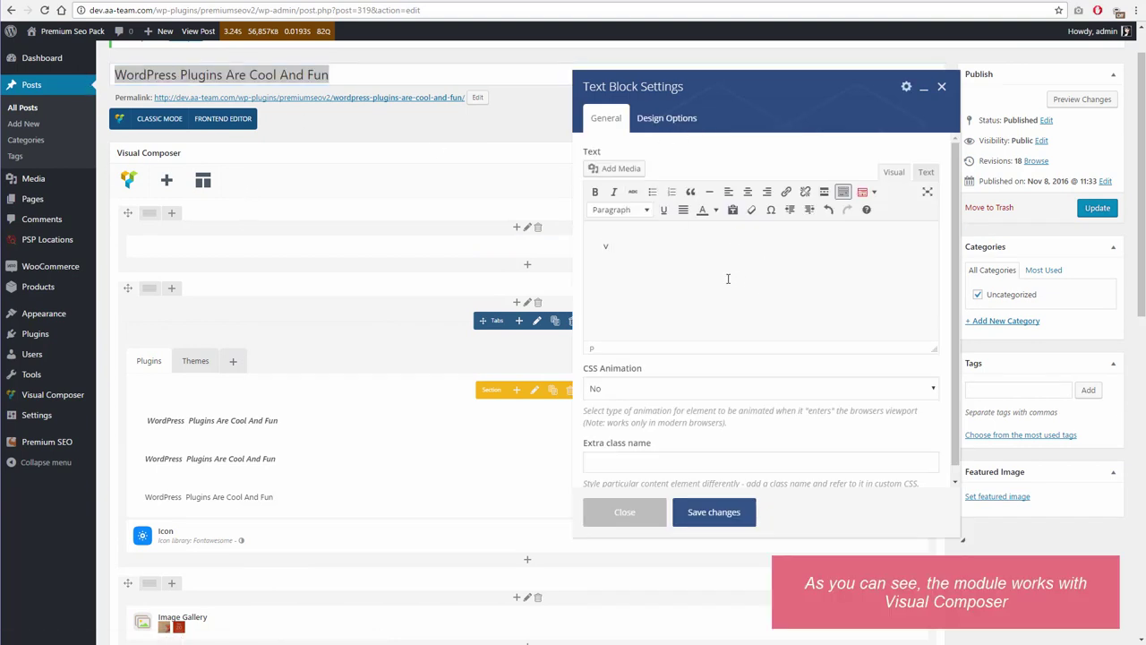
pyautogui.hotkey('ctrl', 'v')
# Format the title text in the text block as bold and italic and save the block's changes.
pyautogui.moveTo(760, 239); pyautogui.dragTo(602, 245)
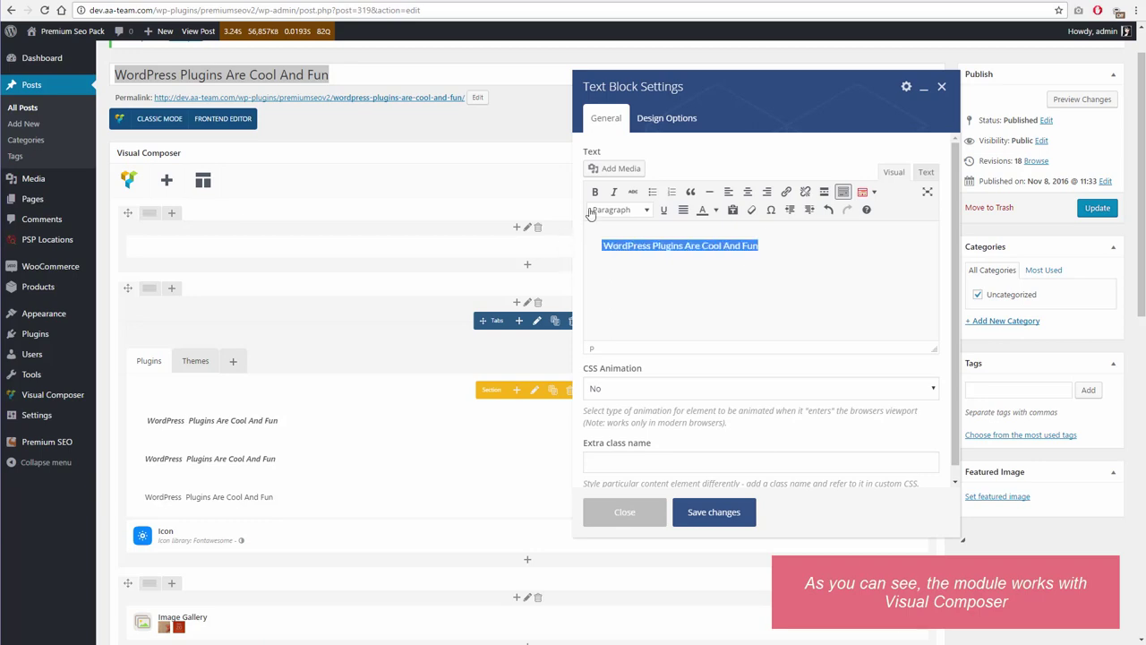
pyautogui.click(595, 192)
pyautogui.click(613, 192)
pyautogui.click(728, 513)
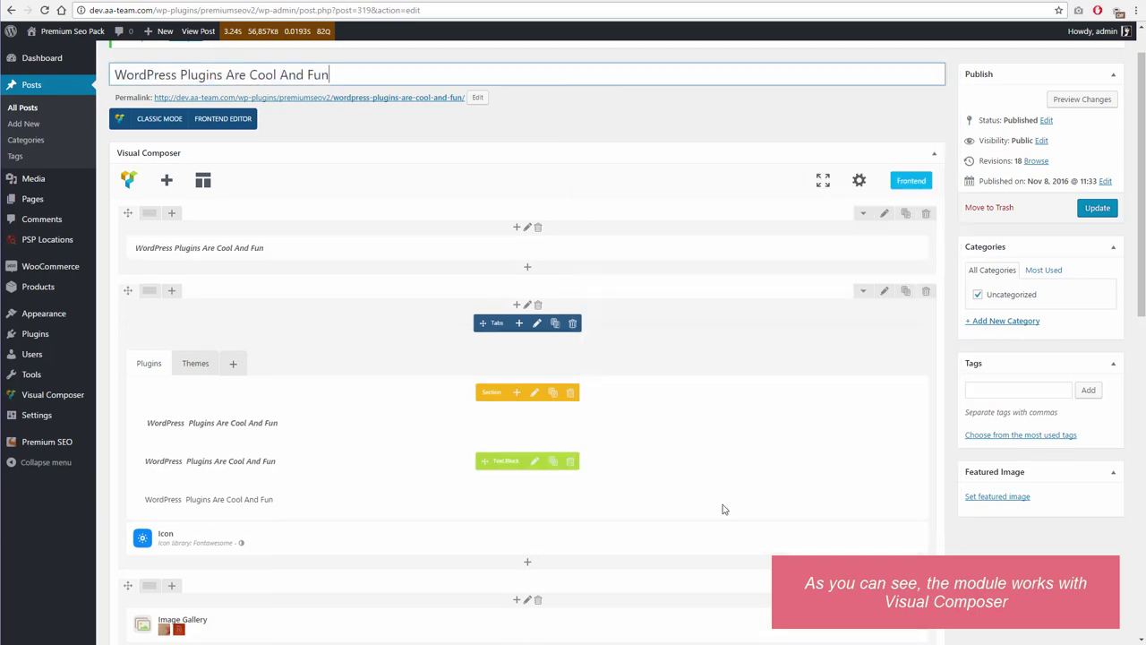
# Update the post and check its refreshed SEO status.
pyautogui.click(1101, 212)
pyautogui.scroll(-3, 681, 320)
pyautogui.scroll(-2, 681, 319)
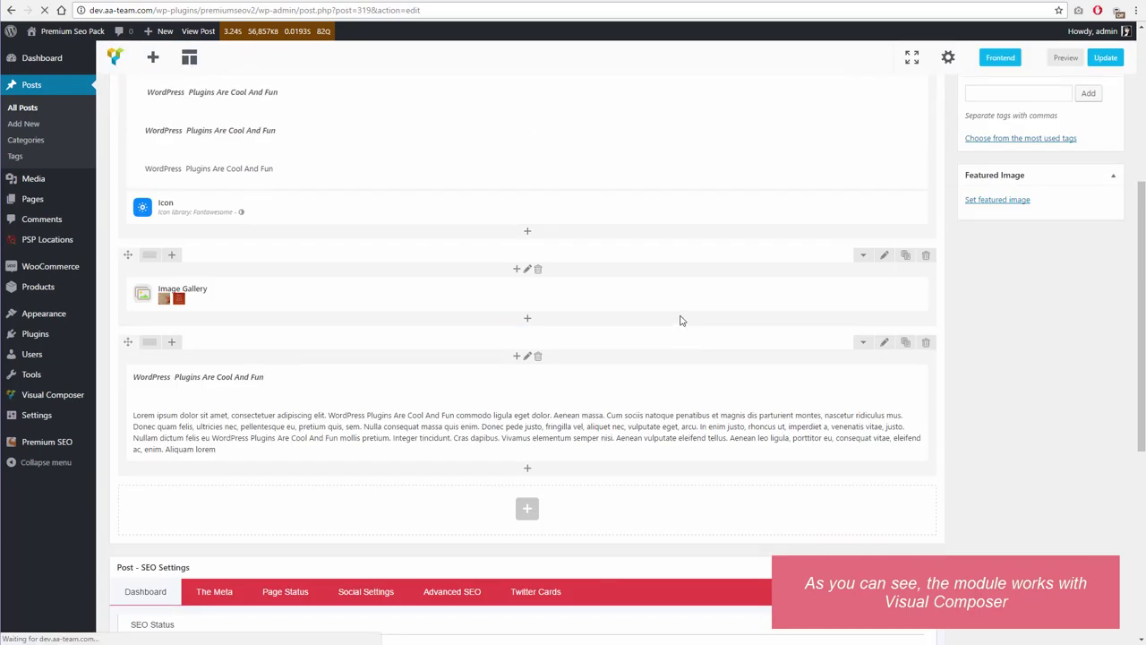
pyautogui.scroll(5, 681, 320)
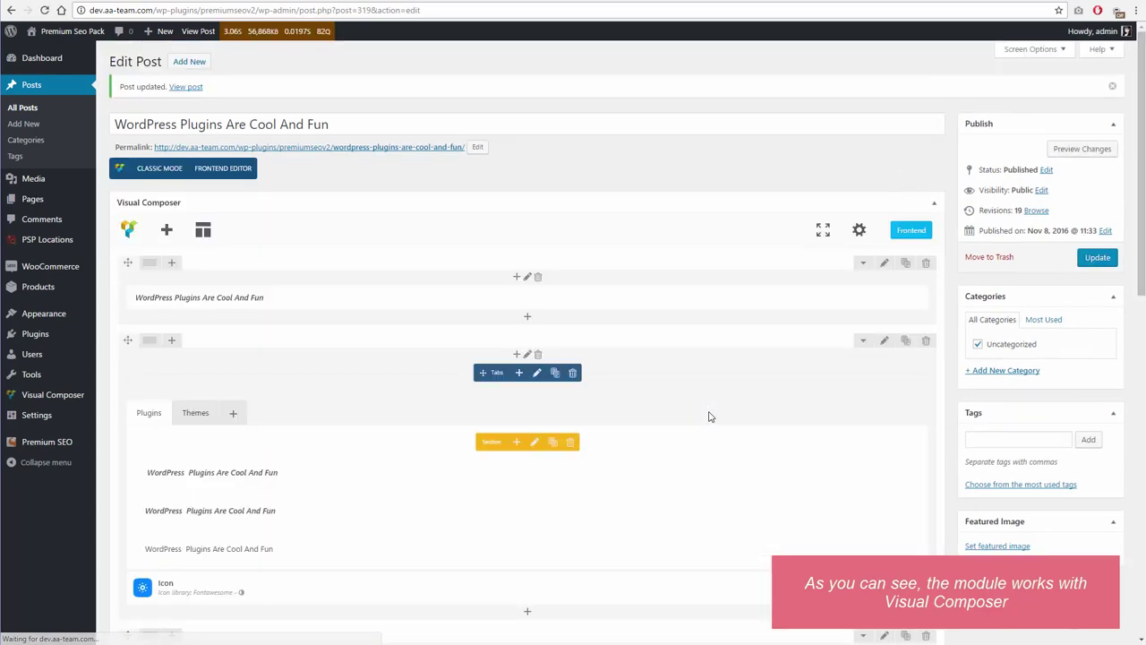
pyautogui.scroll(-3, 709, 418)
pyautogui.scroll(-5, 710, 419)
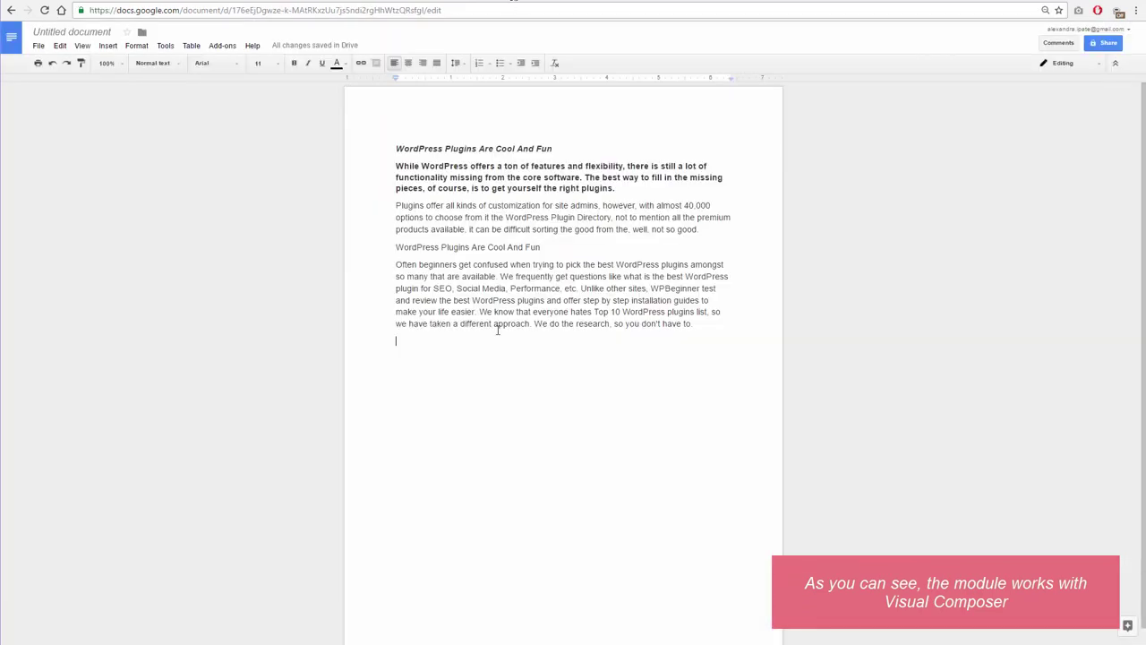
# Paste the article paragraphs from the Google Docs document into the first row's text block, save the block and update the post.
pyautogui.moveTo(397, 167); pyautogui.dragTo(698, 327)
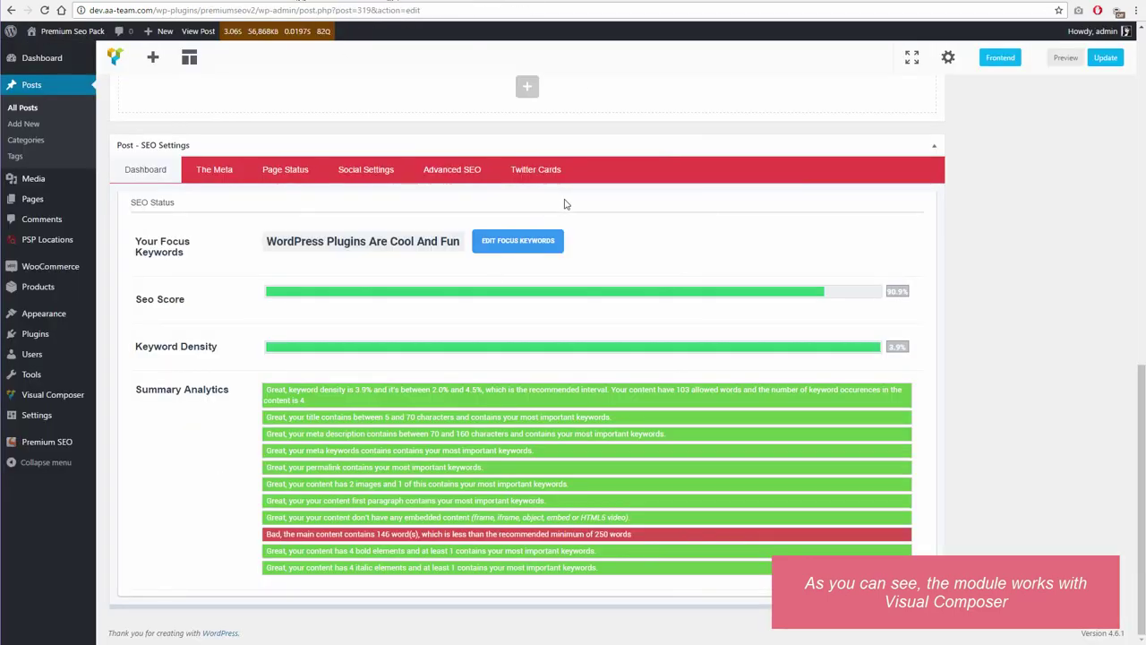
pyautogui.scroll(5, 563, 202)
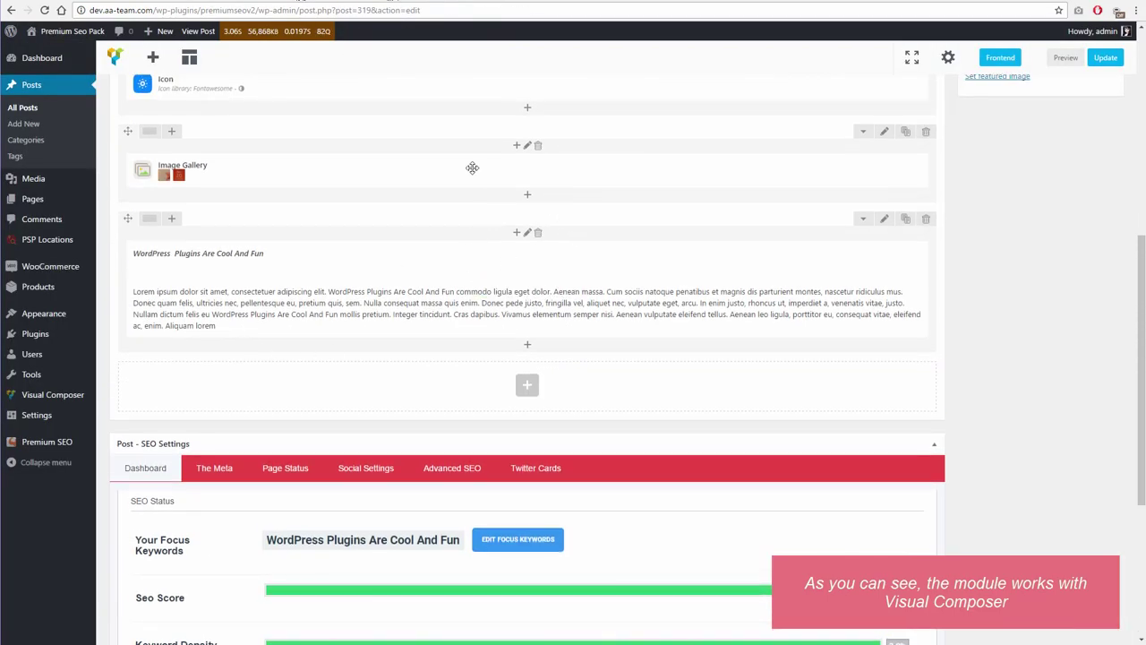
pyautogui.scroll(4, 520, 161)
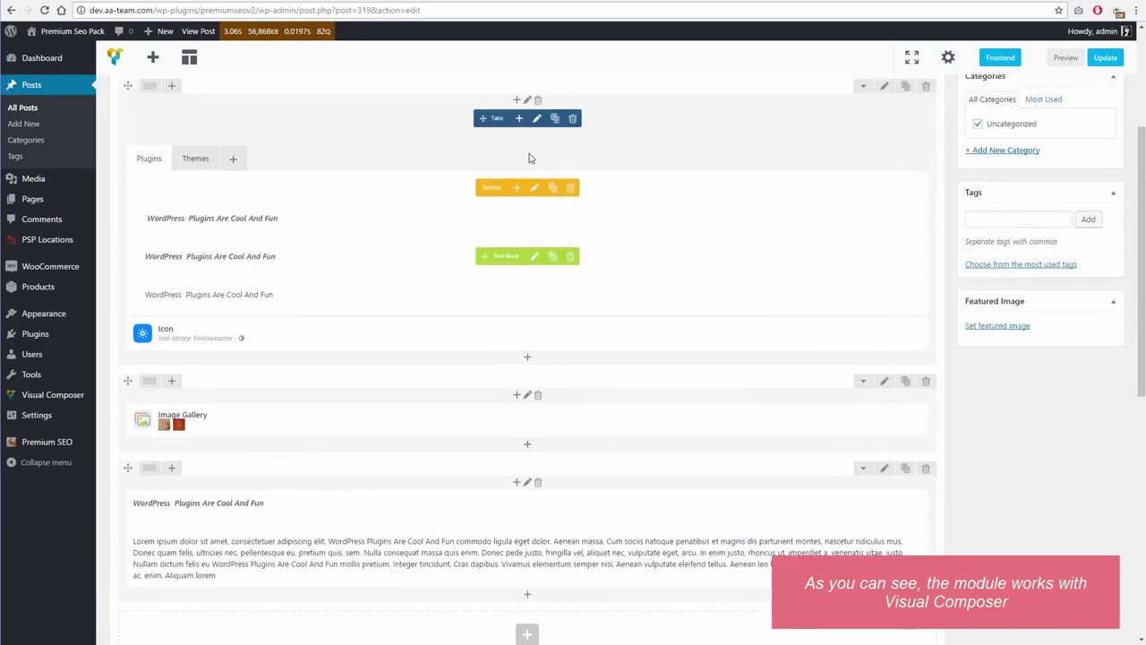
pyautogui.scroll(2, 529, 158)
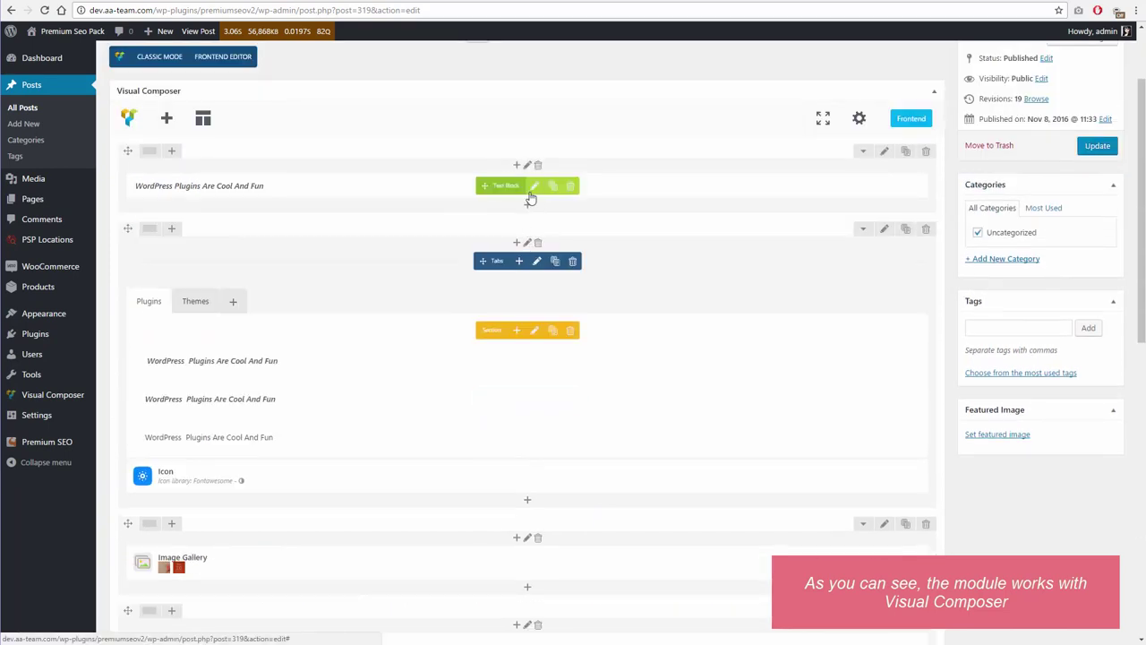
pyautogui.click(532, 188)
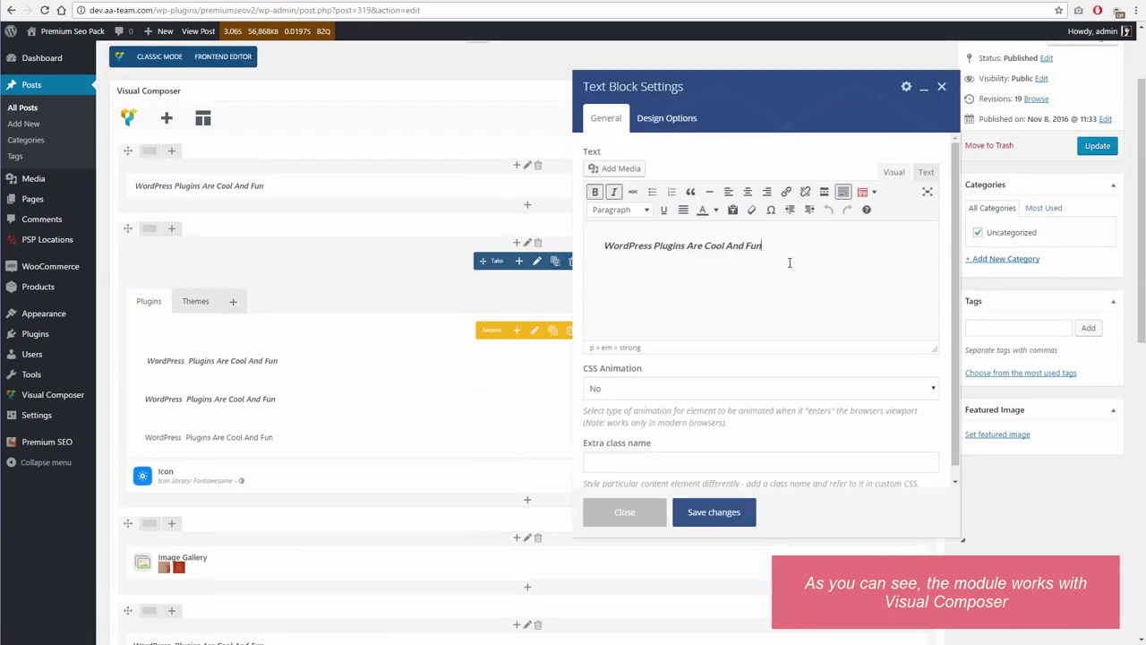
pyautogui.hotkey('ctrl', 'a')
pyautogui.write("WordPress Plugins Are Cool And Fun Often beginners get confused when trying to pick the best WordPress plugins amongst so many that are available. We frequently get questions like what is the best WordPress plugin for SEO, Social Media, Performance, etc. Unlike other sites, WPBeginner test and review the best WordPress plugins and offer step by step installation guides to make your life easier. We know that everyone hates Top 10 WordPress plugins list, so we have taken a different approach. We do the research, so you don't have to.")
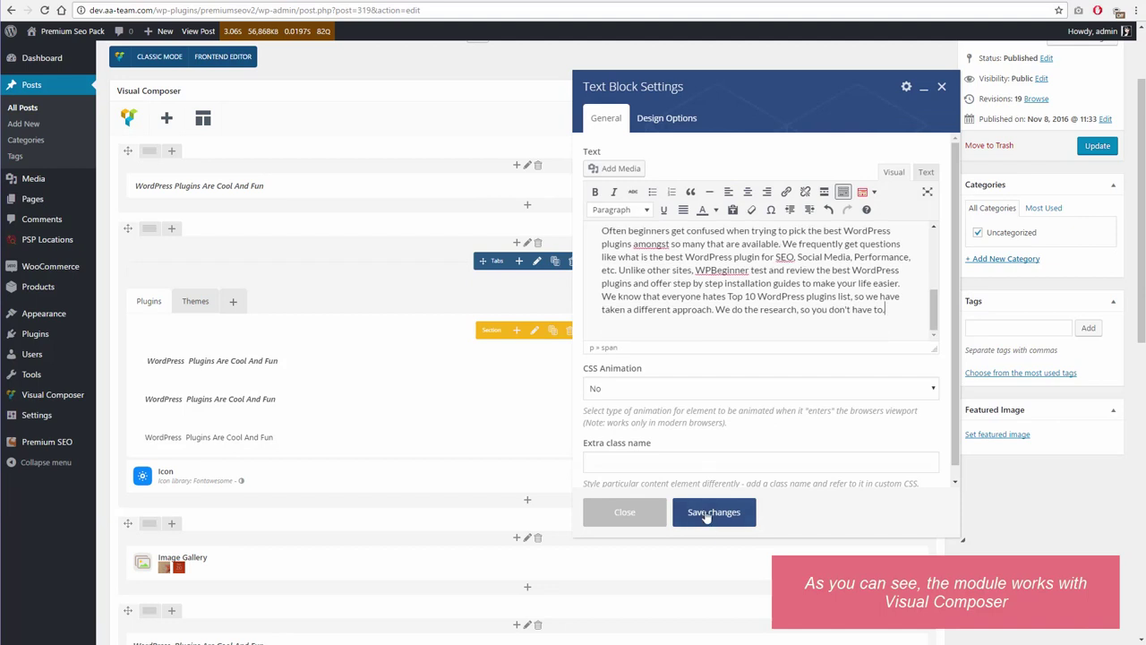
pyautogui.click(703, 517)
pyautogui.click(1100, 146)
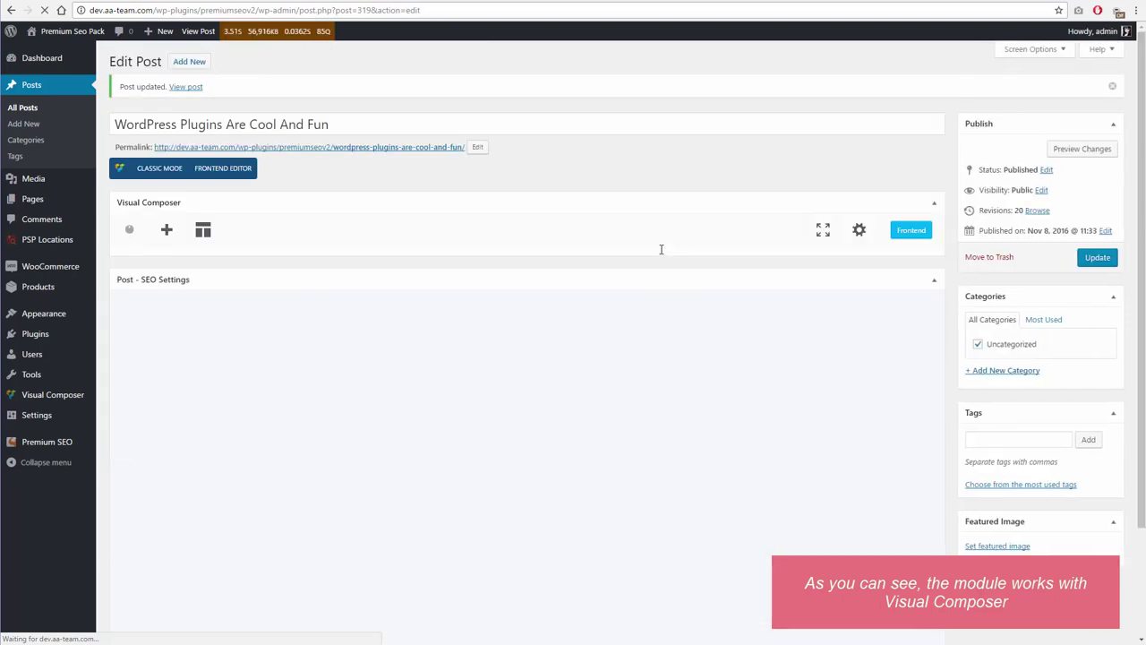
# Examine the updated post's SEO score, keyword density and summary analytics, and its page meta details.
pyautogui.scroll(-12, 660, 248)
pyautogui.scroll(-3, 438, 286)
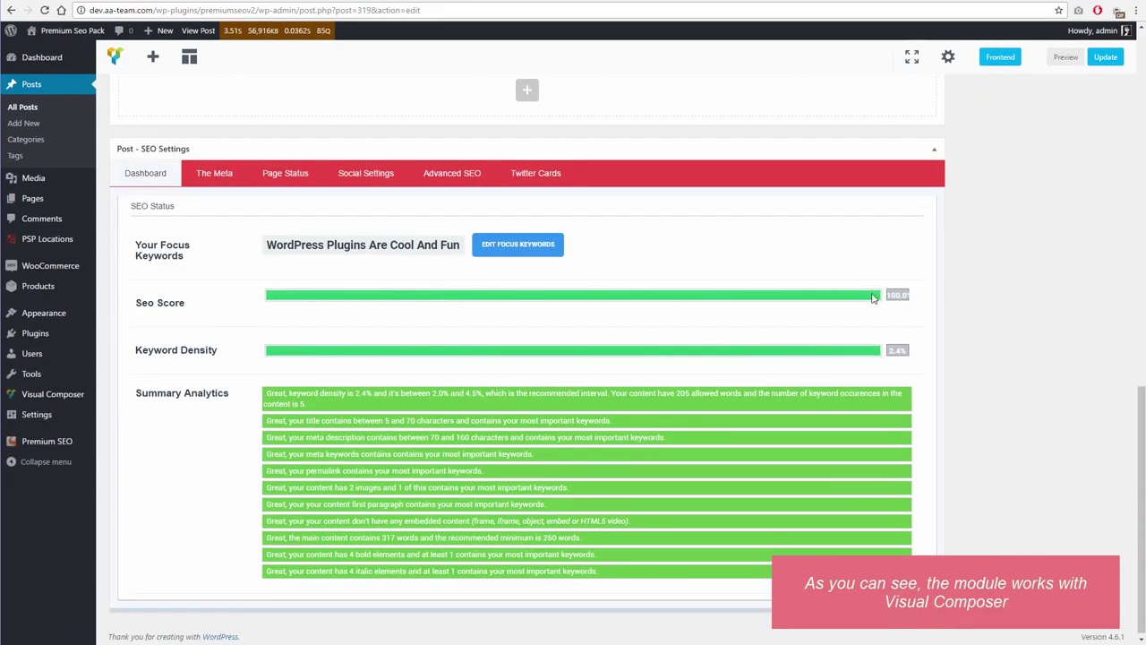
pyautogui.click(205, 173)
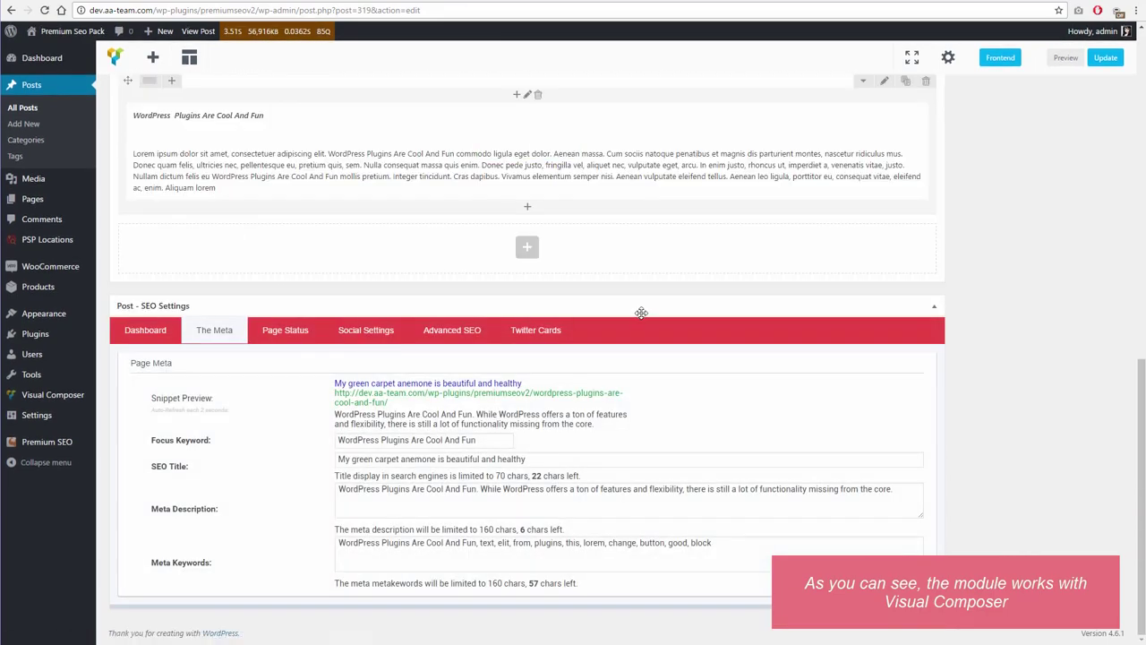
pyautogui.scroll(1, 328, 330)
pyautogui.click(140, 392)
pyautogui.scroll(-2, 678, 353)
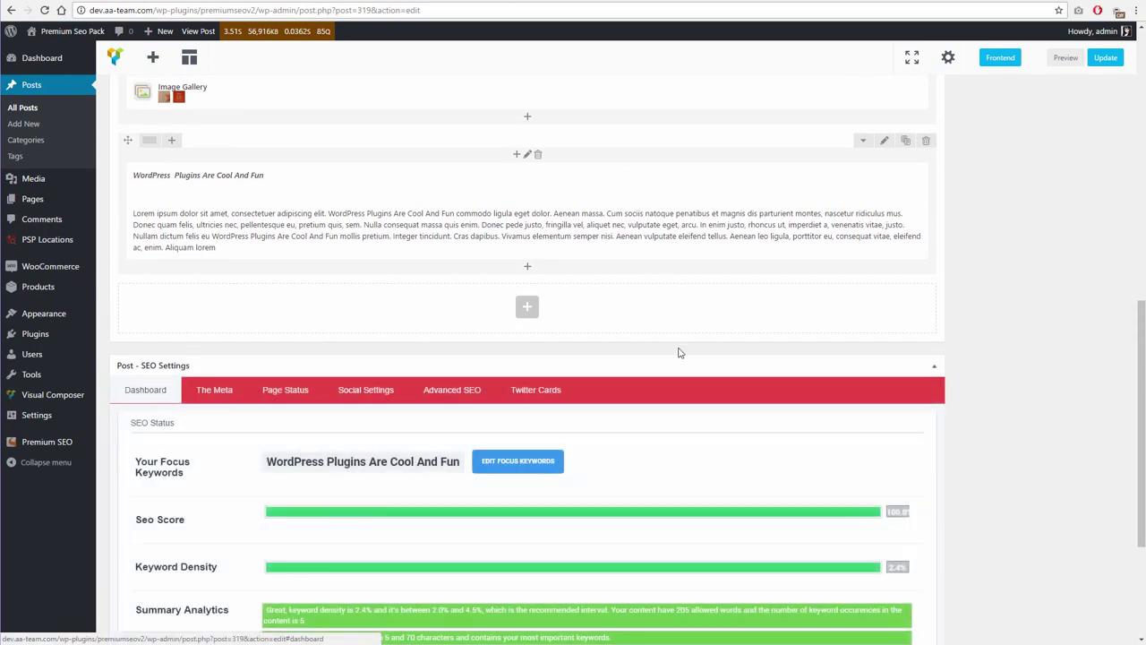
pyautogui.moveTo(527, 542); pyautogui.dragTo(509, 477)
pyautogui.click(509, 477)
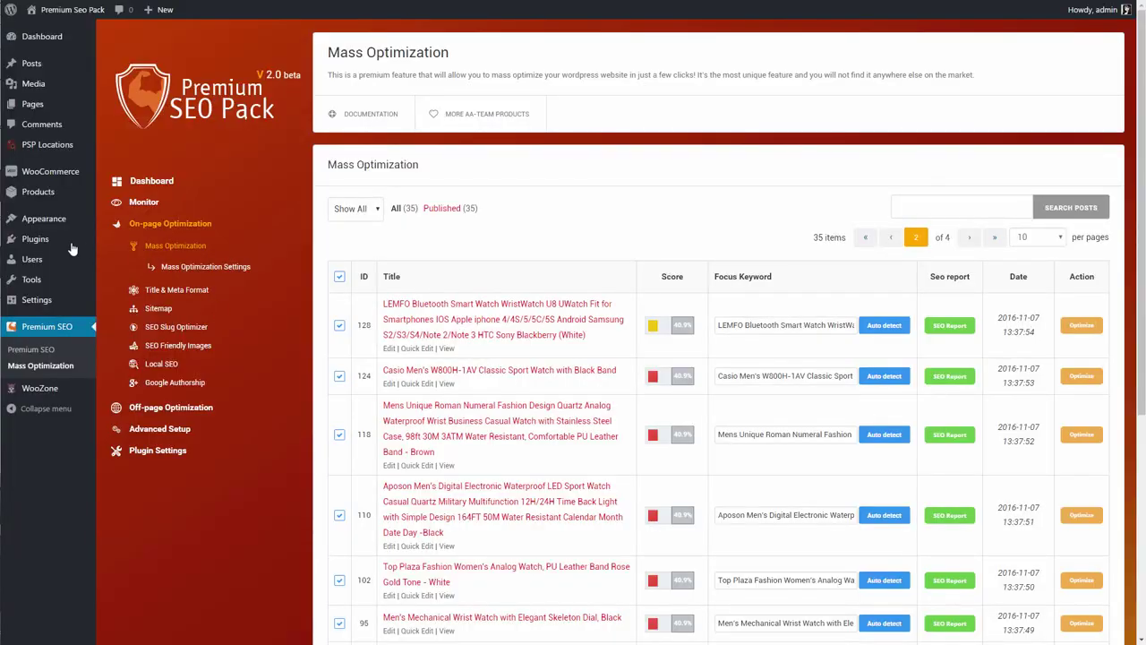
# Open the product "Amoluv Women Round Neck Short Sleeve Pleated Lace Slim Dress" for editing and check its SEO status.
pyautogui.click(32, 194)
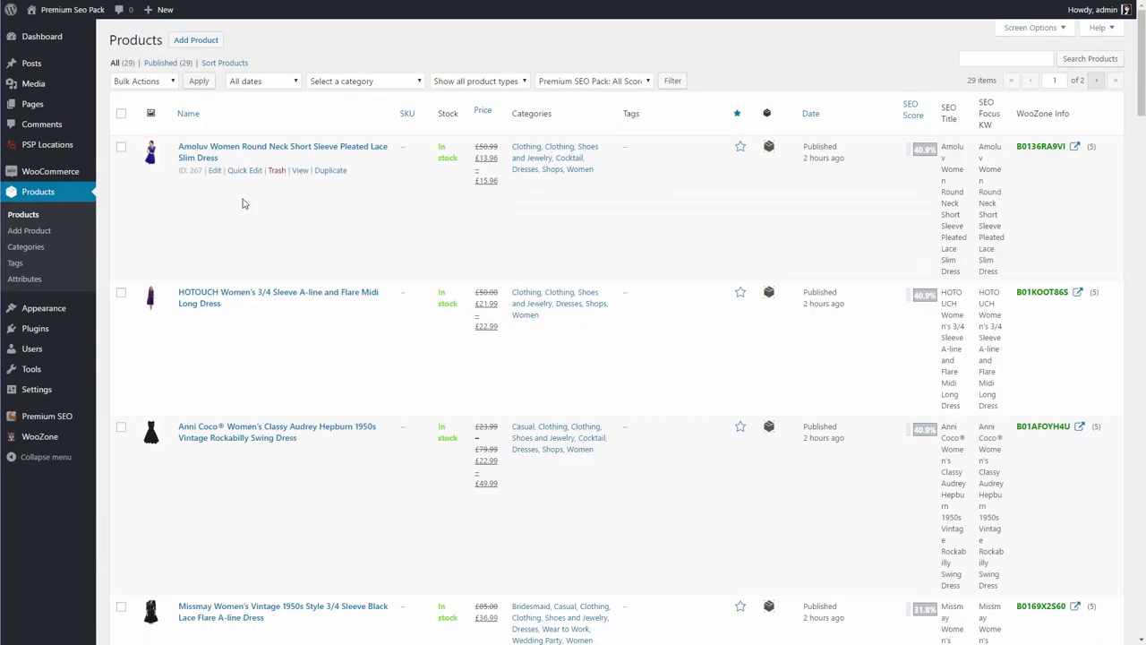
pyautogui.click(215, 172)
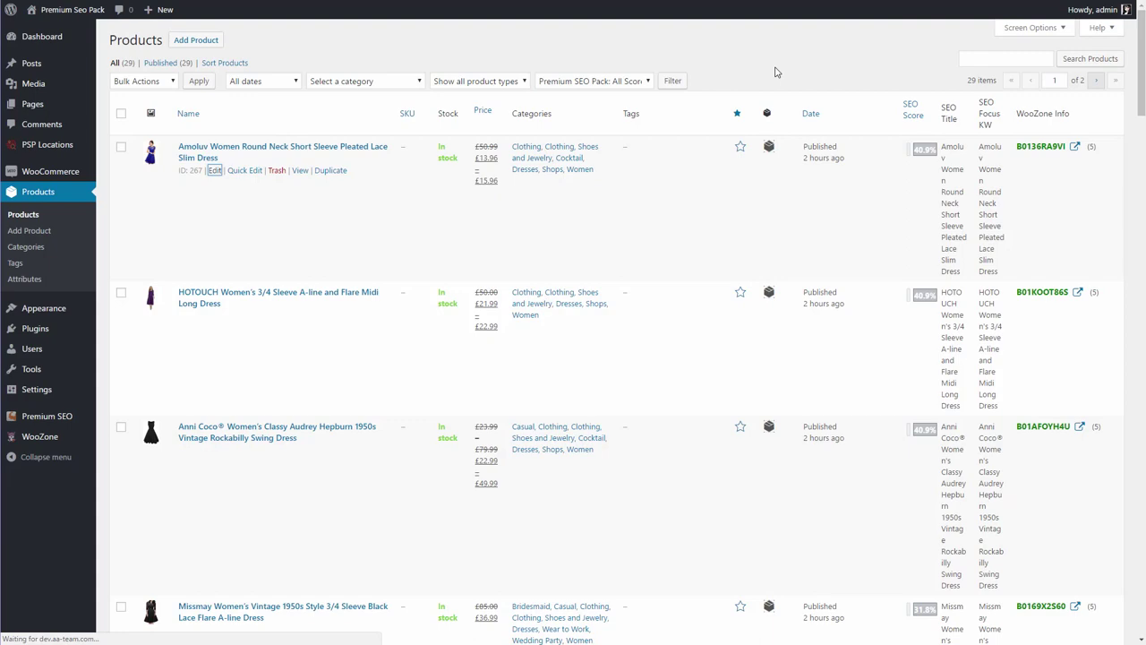
pyautogui.scroll(-2, 902, 480)
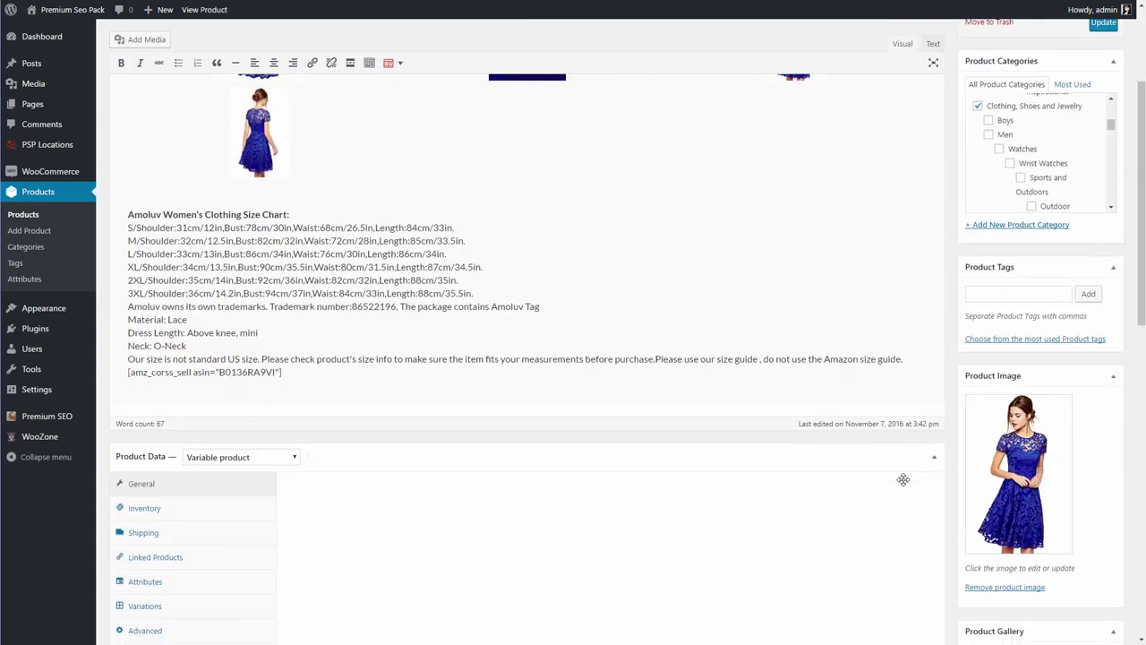
pyautogui.scroll(-8, 903, 479)
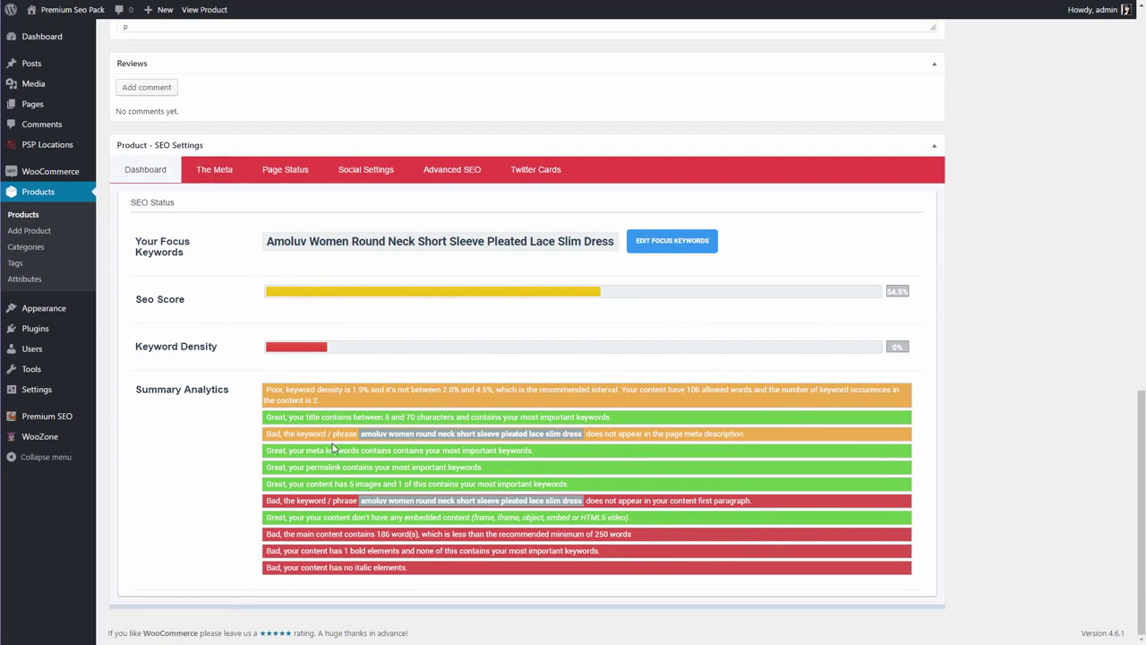
# Replace the product's meta description with its focus keyword, "Amoluv Women Round Neck Short Sleeve Pleated Lace Slim Dress".
pyautogui.click(219, 176)
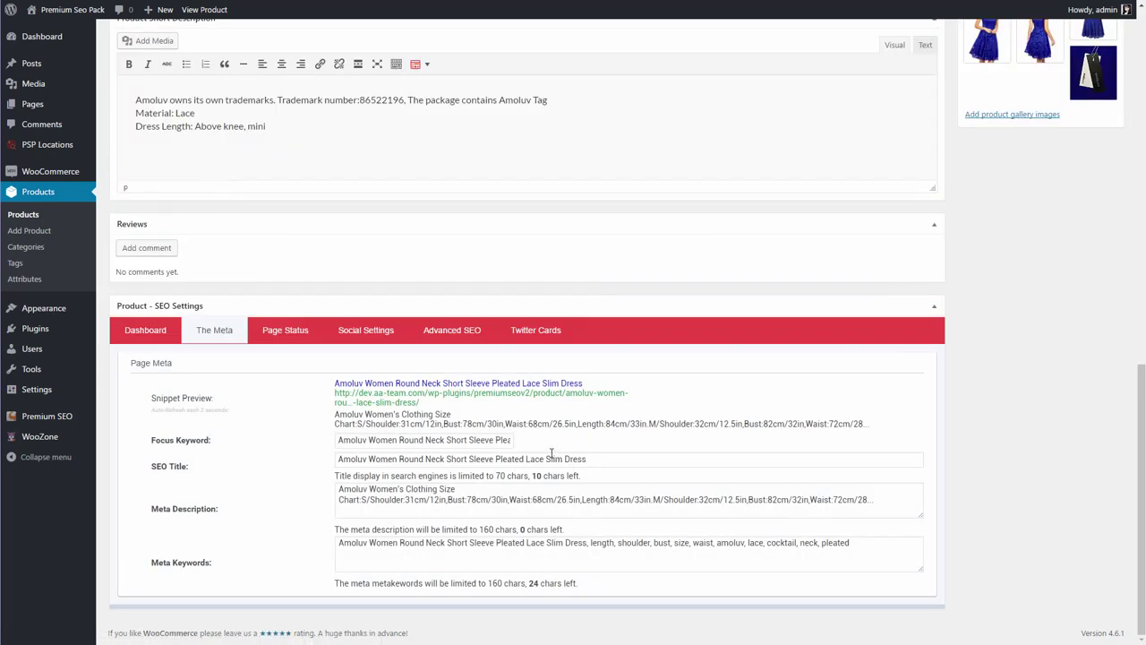
pyautogui.click(506, 440)
pyautogui.hotkey('ctrl', 'a')
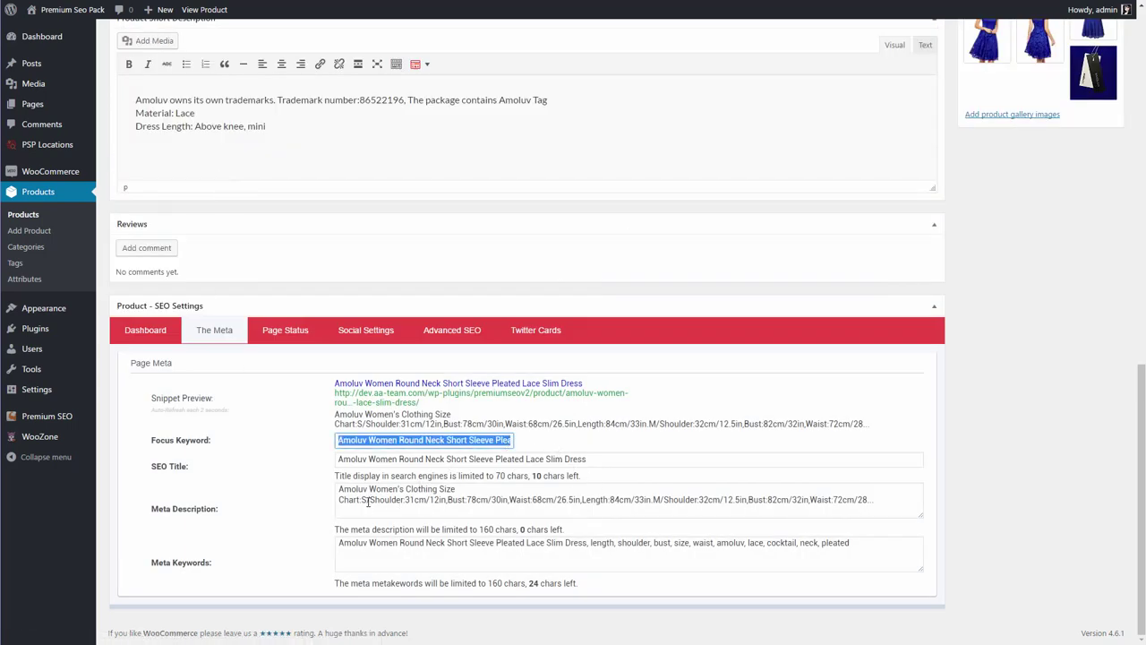
pyautogui.click(367, 501)
pyautogui.click(481, 490)
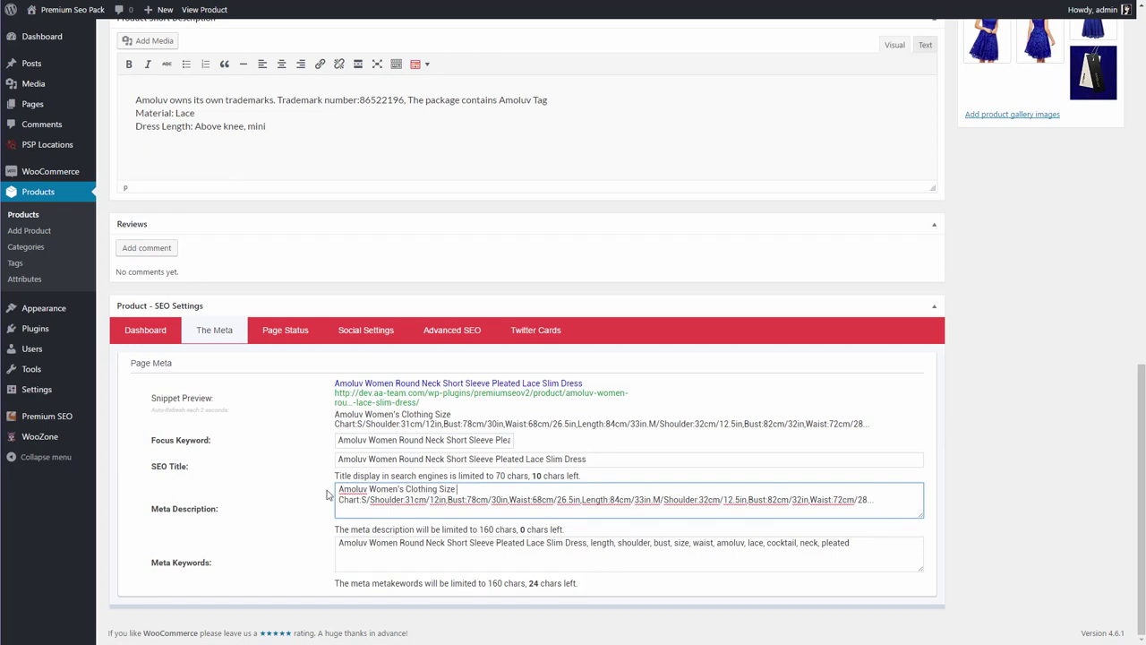
pyautogui.moveTo(341, 491); pyautogui.dragTo(899, 515)
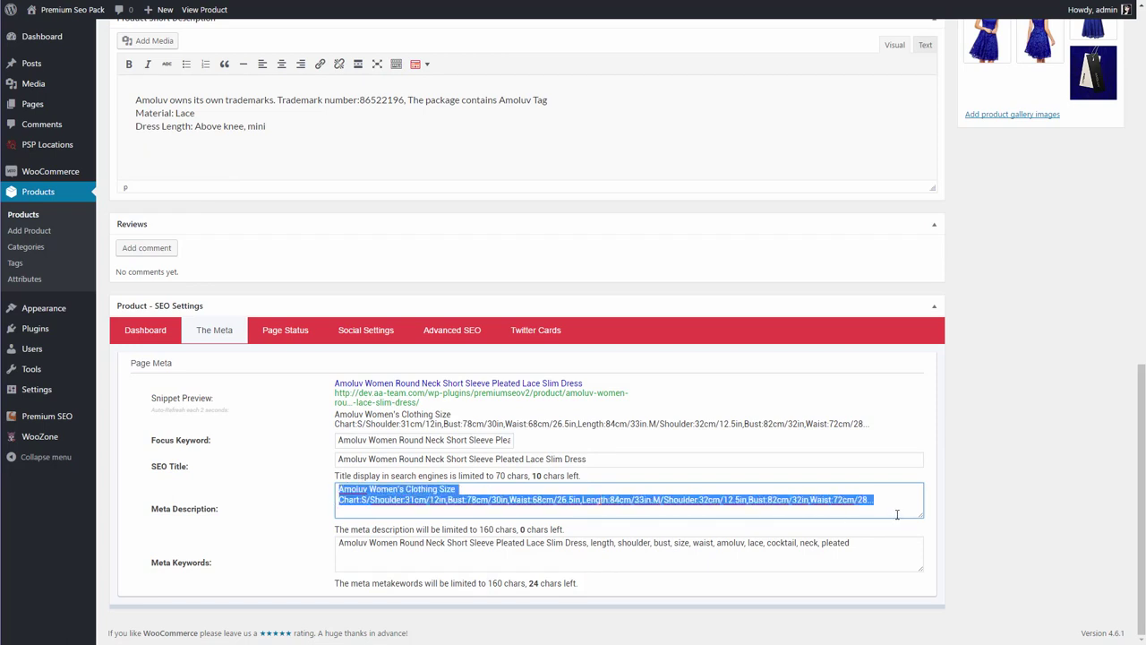
pyautogui.write('Amoluv Women Round Neck Short Sleeve Pleated Lace Slim Dress')
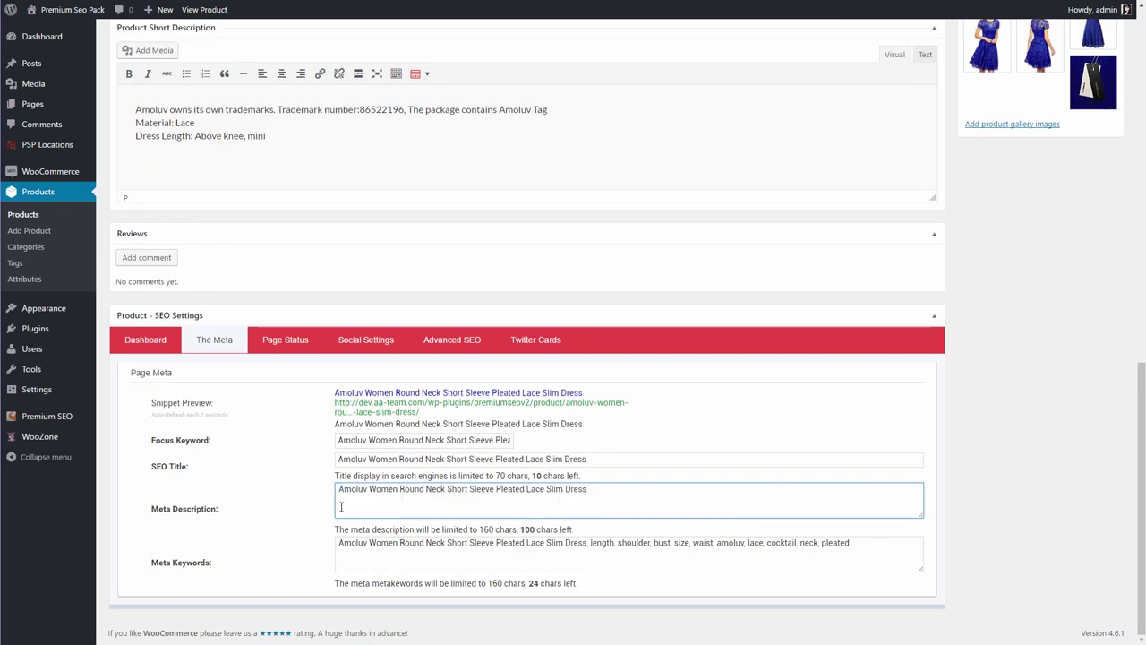
# Copy the keyword phrase from the first-paragraph warning in the product's SEO summary analytics.
pyautogui.click(162, 345)
pyautogui.scroll(-1, 779, 419)
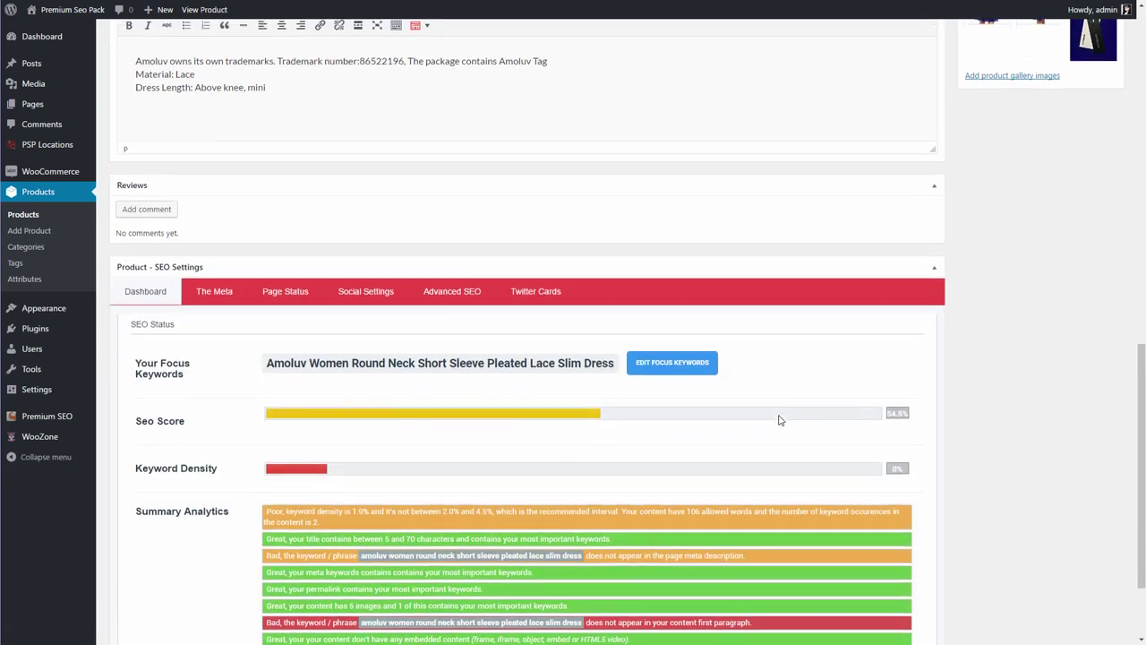
pyautogui.scroll(-2, 779, 421)
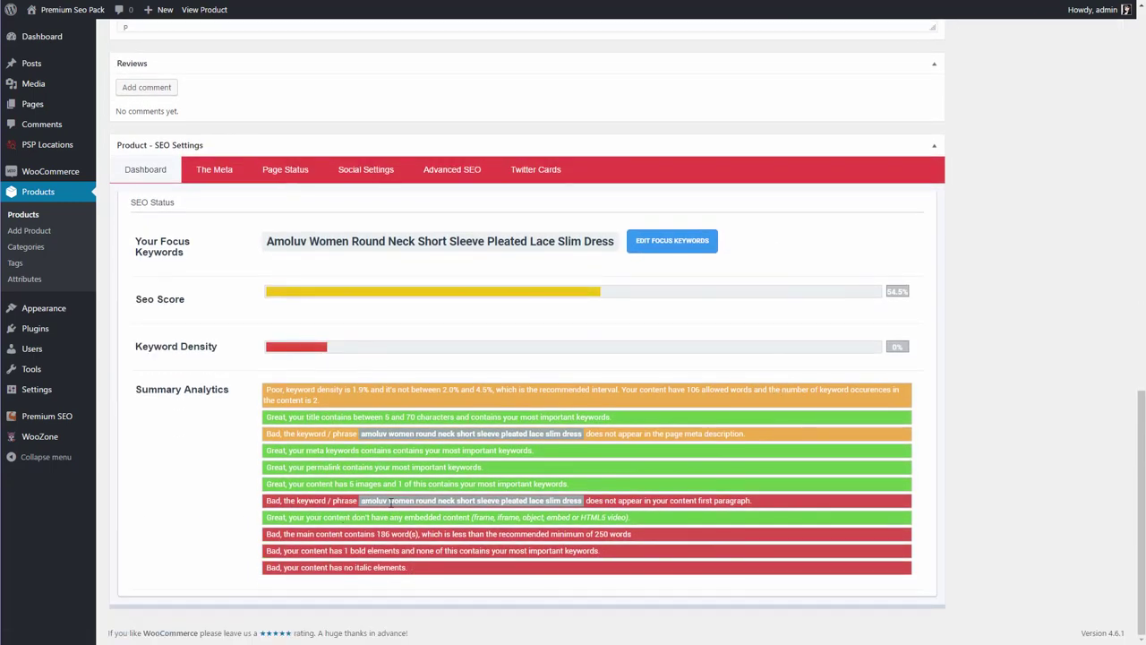
pyautogui.moveTo(698, 502); pyautogui.dragTo(584, 503)
pyautogui.hotkey('ctrl', 'c')
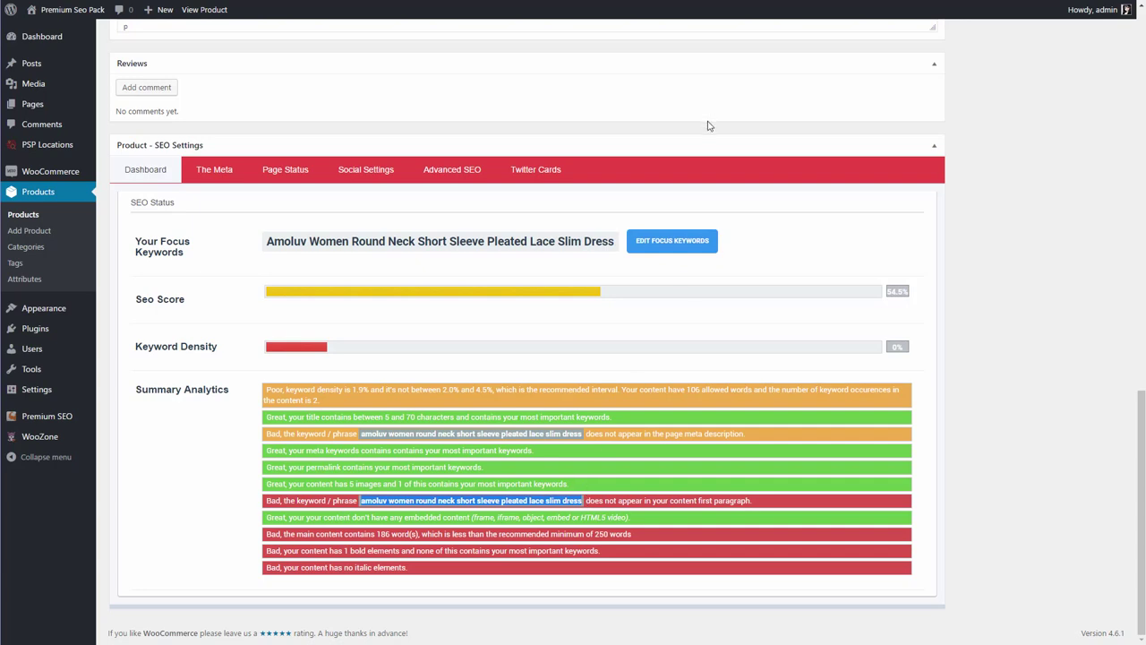
# Paste the keyword phrase above the images in the product description, capitalize its first letter and update the product.
pyautogui.scroll(15, 694, 169)
pyautogui.scroll(1, 593, 247)
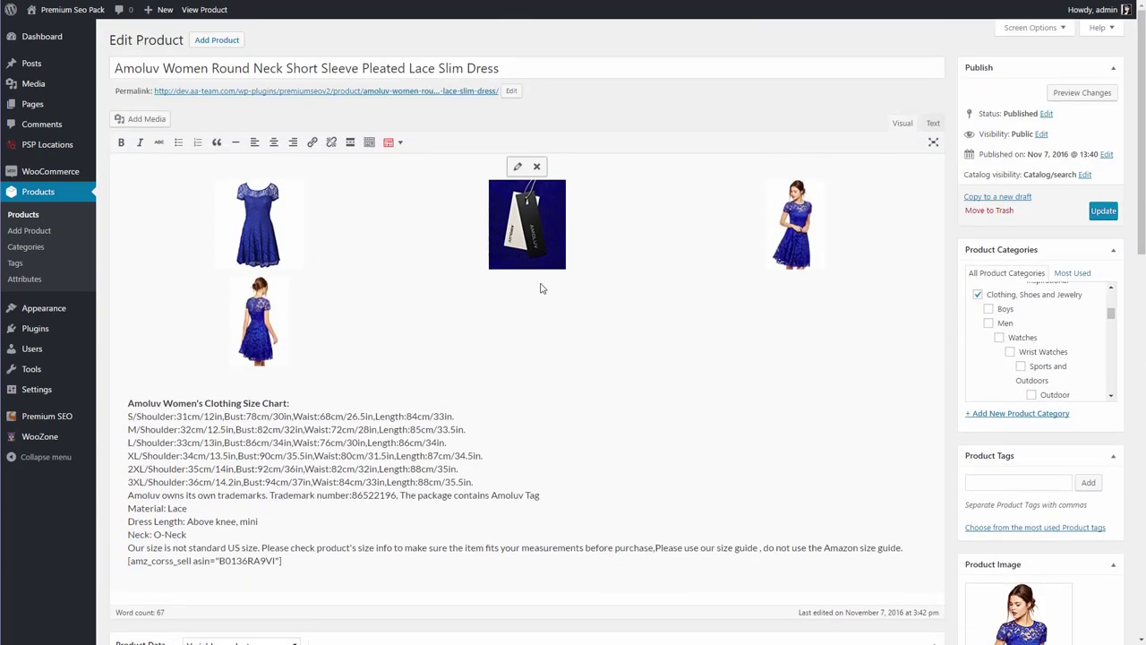
pyautogui.click(128, 404)
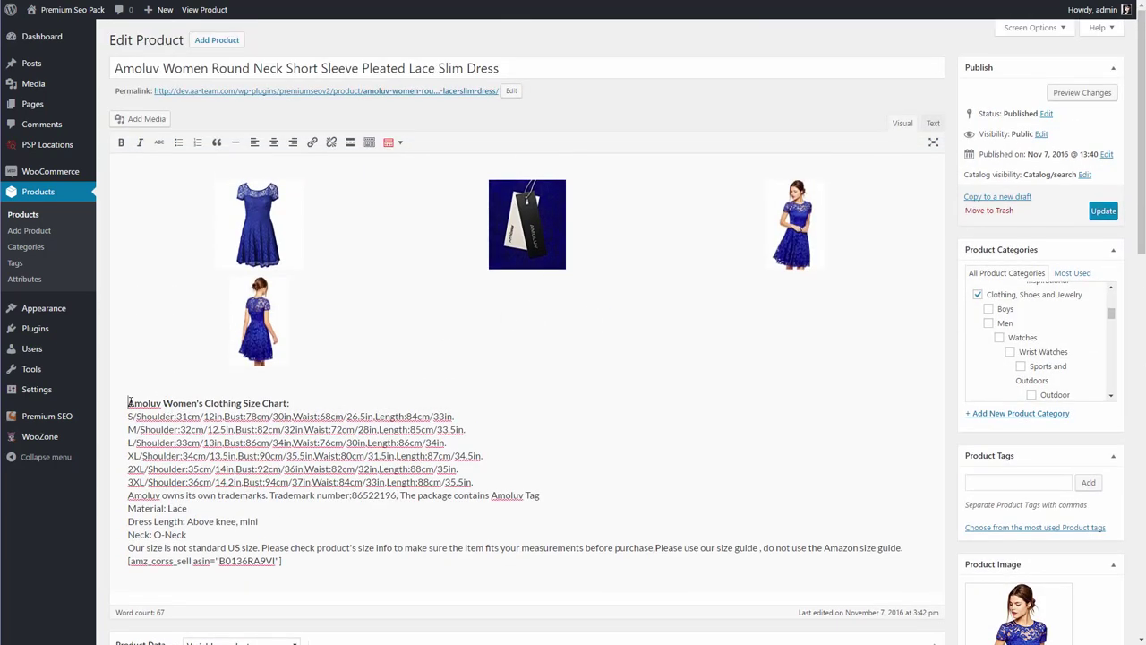
pyautogui.click(283, 232)
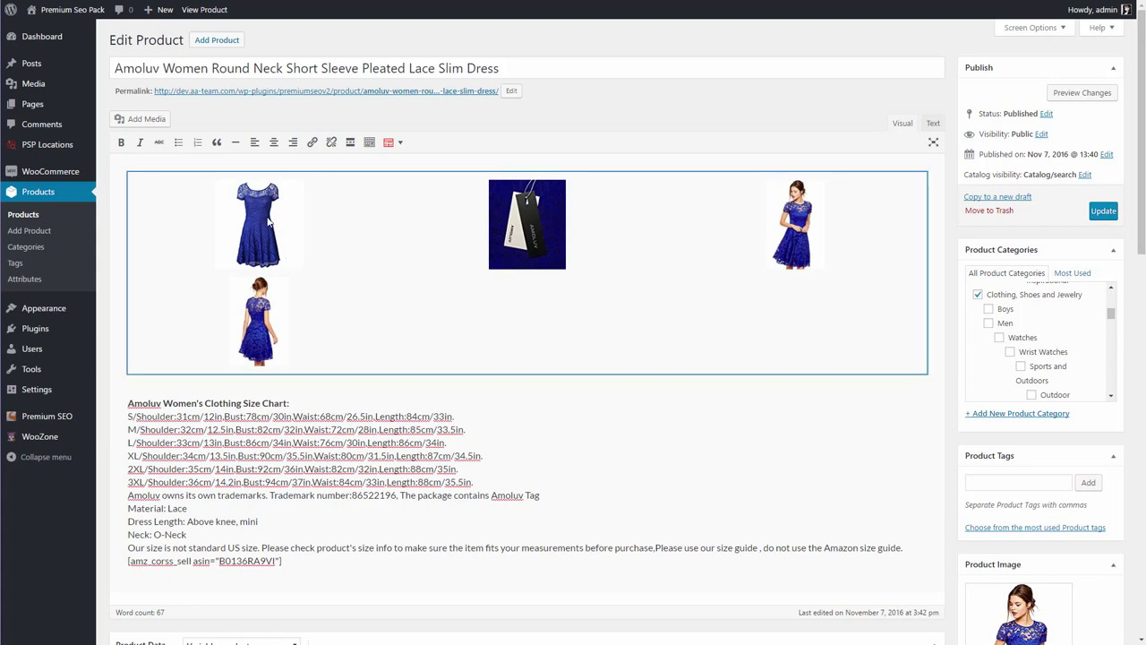
pyautogui.click(134, 163)
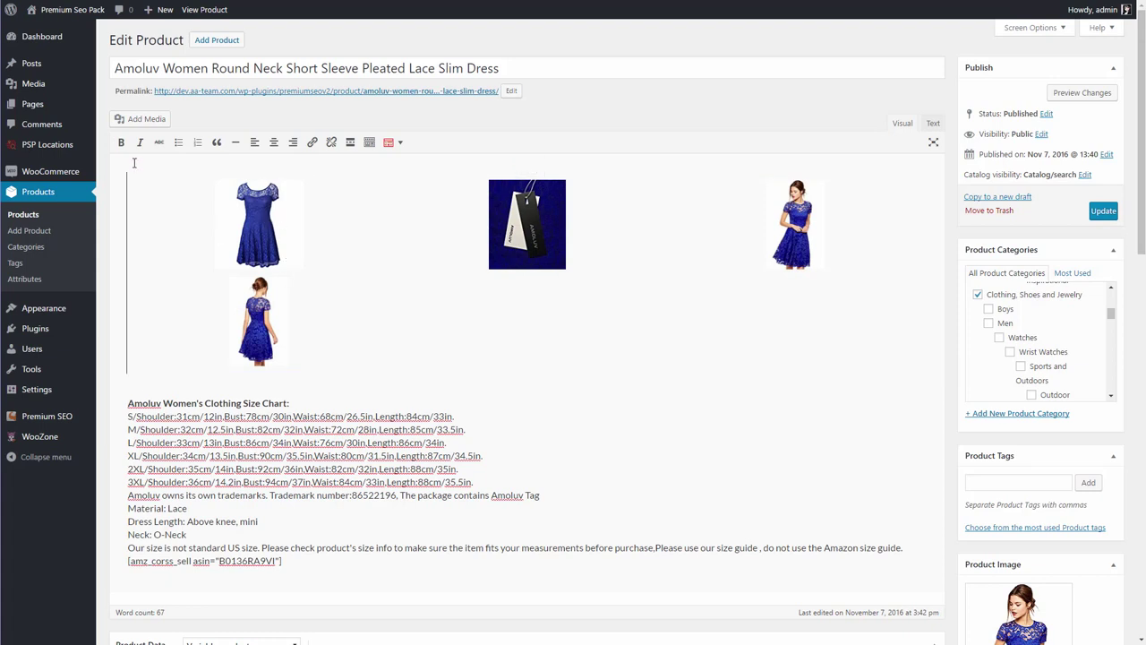
pyautogui.hotkey('ctrl', 'v')
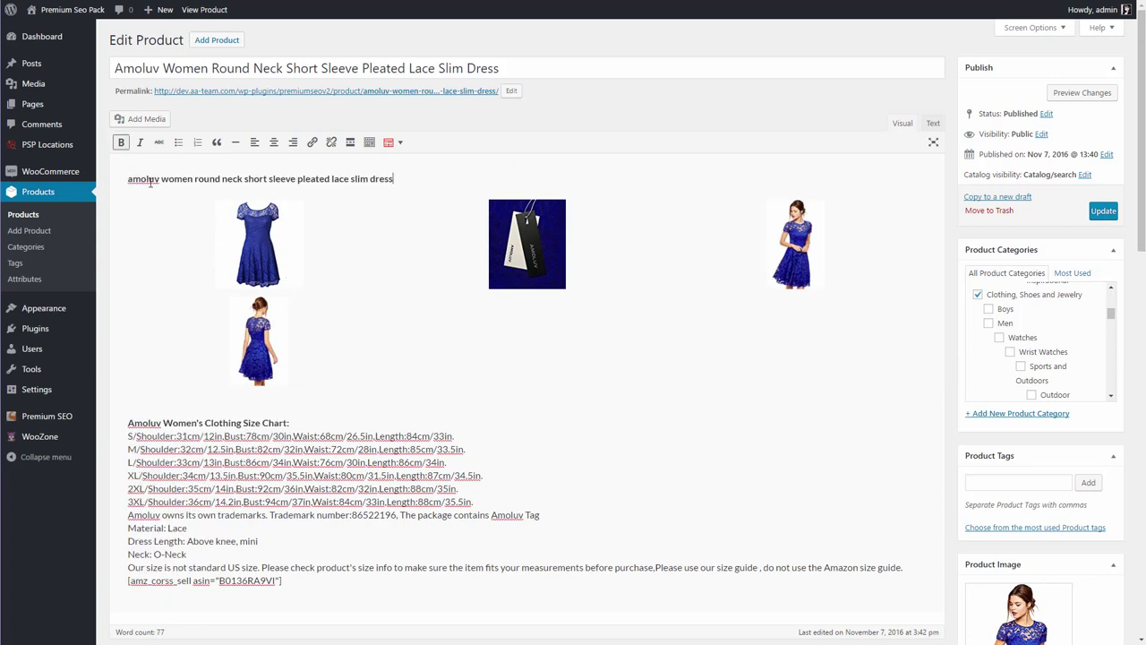
pyautogui.click(124, 183)
pyautogui.press('Delete')
pyautogui.write('A')
pyautogui.click(1112, 213)
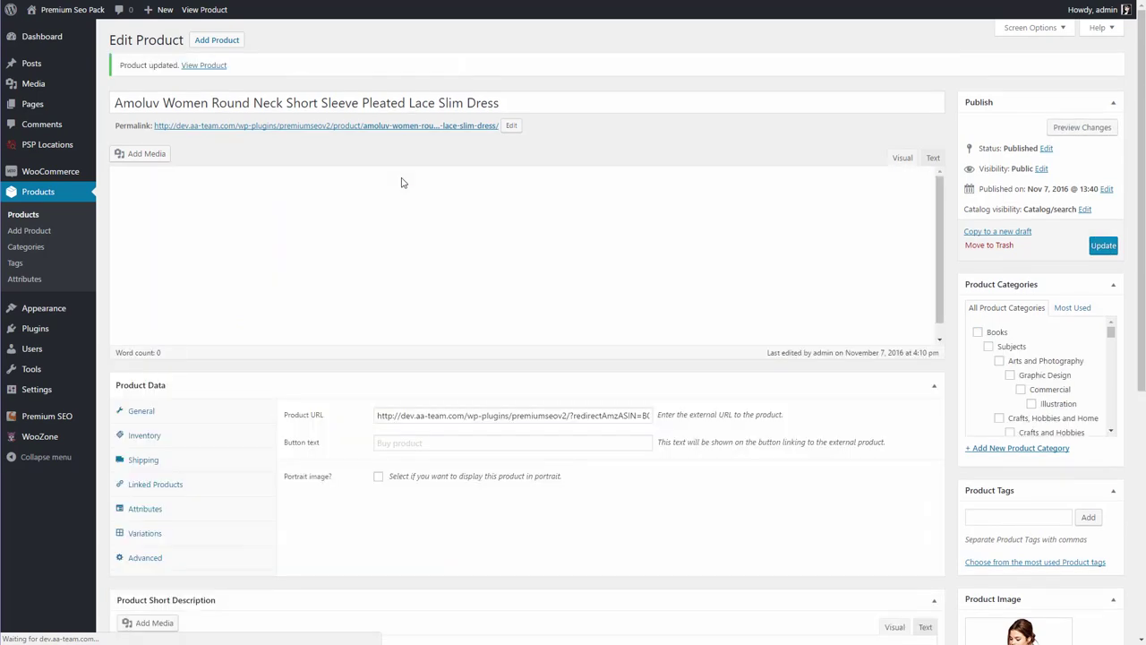
# Italicize the keyword line at the start of the description and the words "Amoluv Women" in the size chart heading.
pyautogui.moveTo(405, 213); pyautogui.dragTo(73, 193)
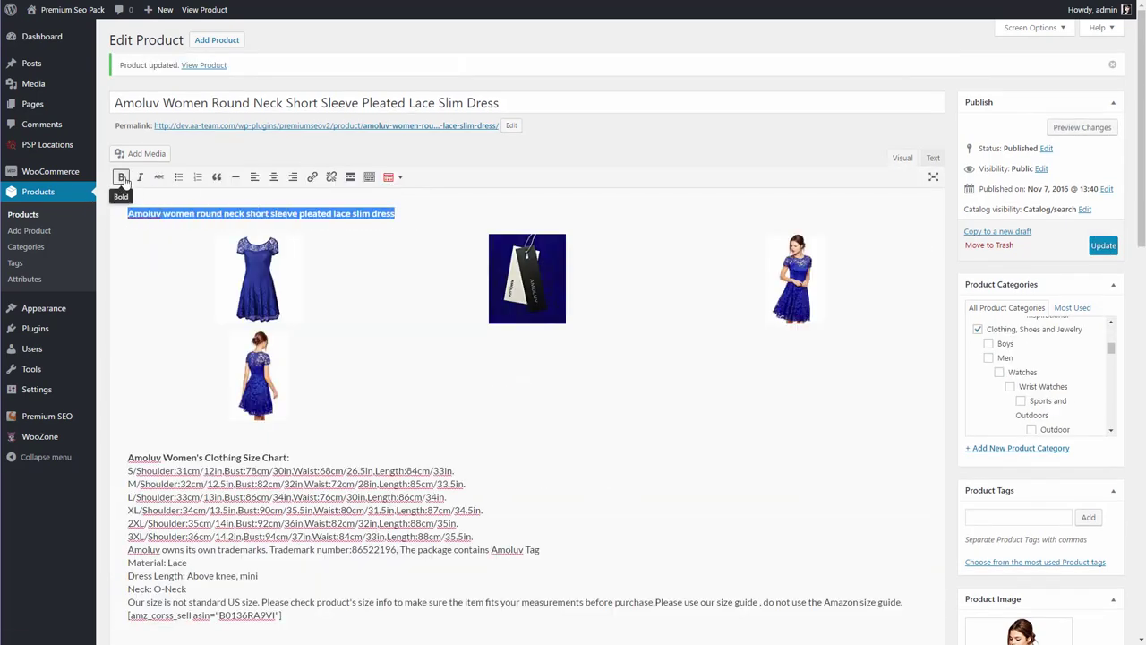
pyautogui.click(140, 176)
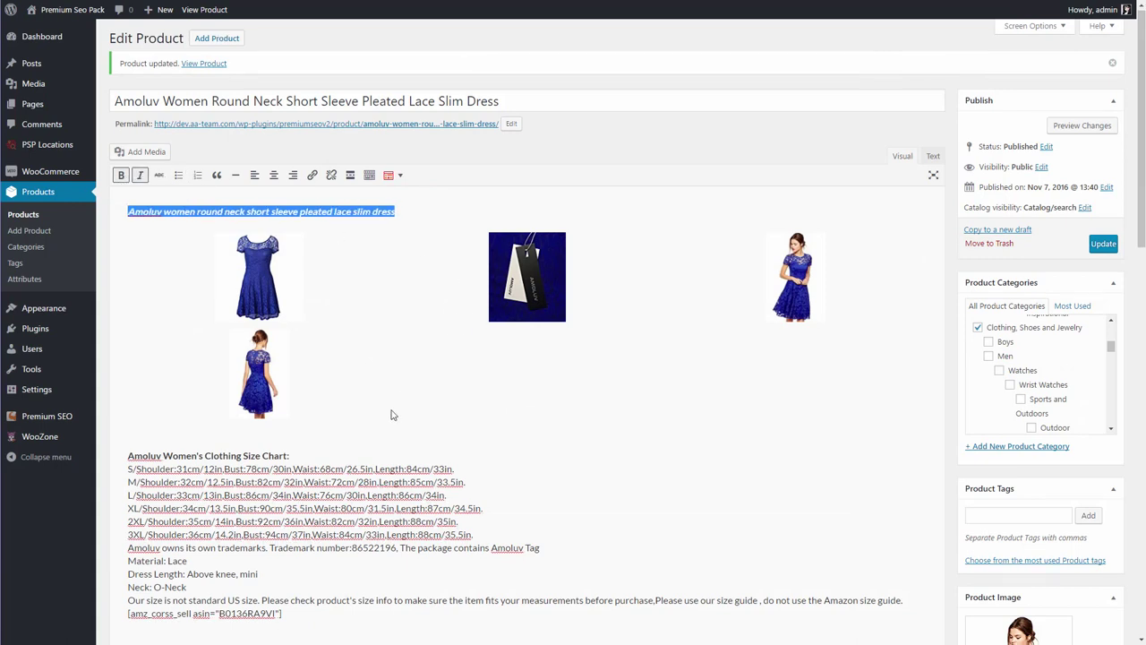
pyautogui.scroll(-1, 391, 415)
pyautogui.moveTo(130, 397); pyautogui.dragTo(197, 397)
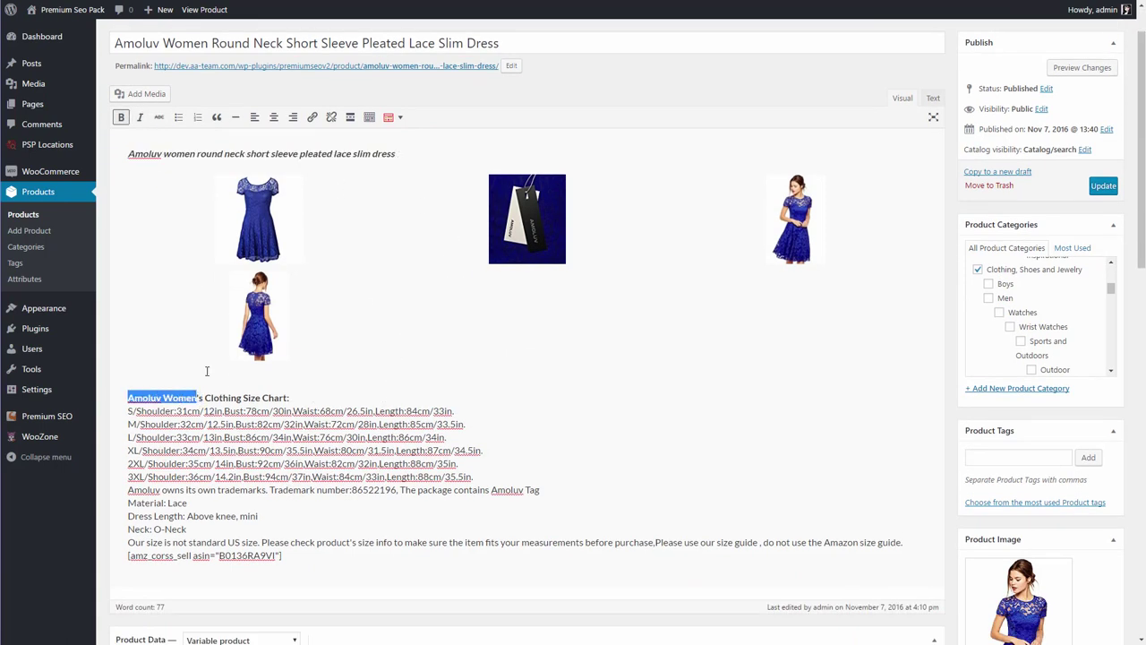
pyautogui.click(138, 119)
pyautogui.scroll(-2, 627, 269)
pyautogui.scroll(5, 990, 134)
pyautogui.scroll(3, 1112, 159)
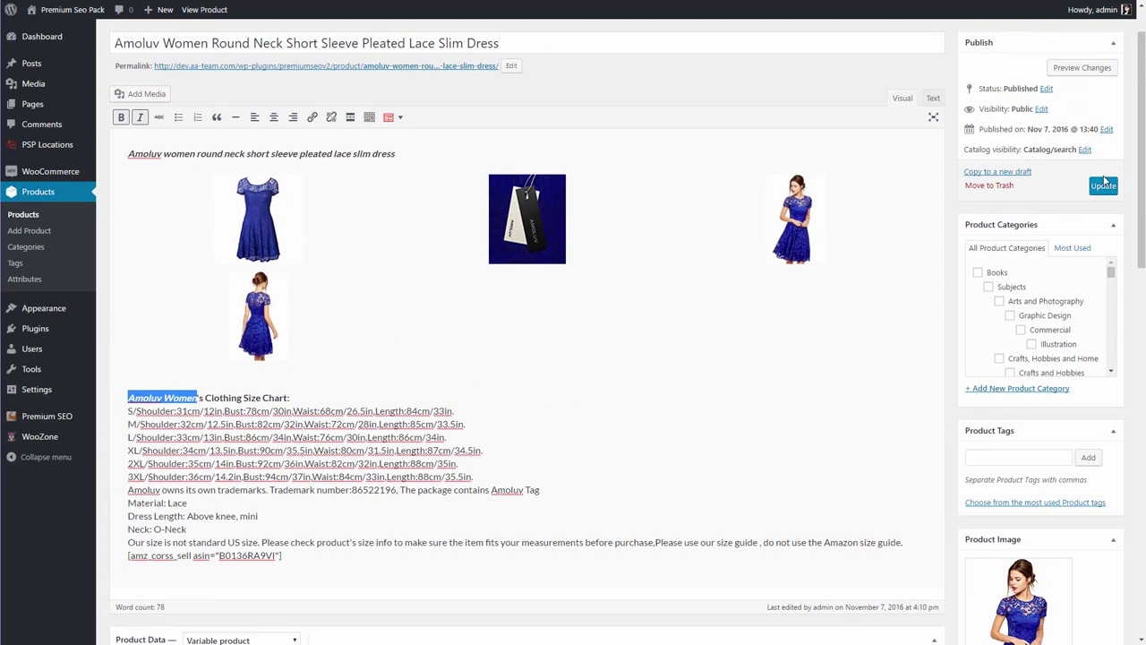
# Update the product and collapse its Product Data section.
pyautogui.click(1103, 184)
pyautogui.scroll(-3, 691, 402)
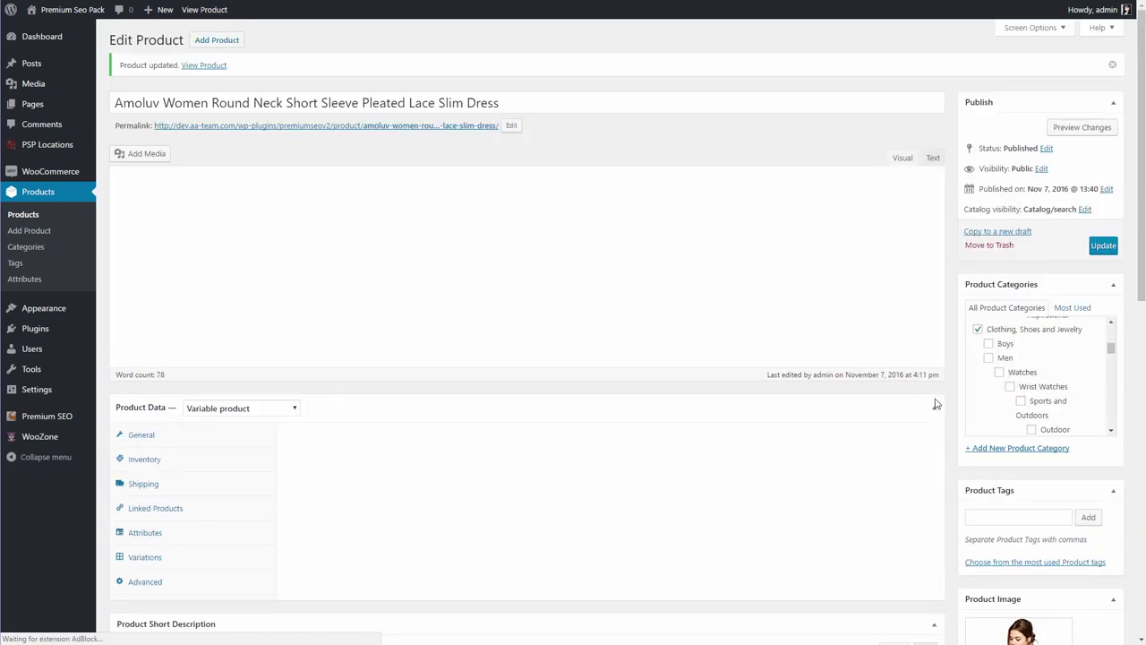
pyautogui.scroll(-2, 931, 448)
pyautogui.click(936, 401)
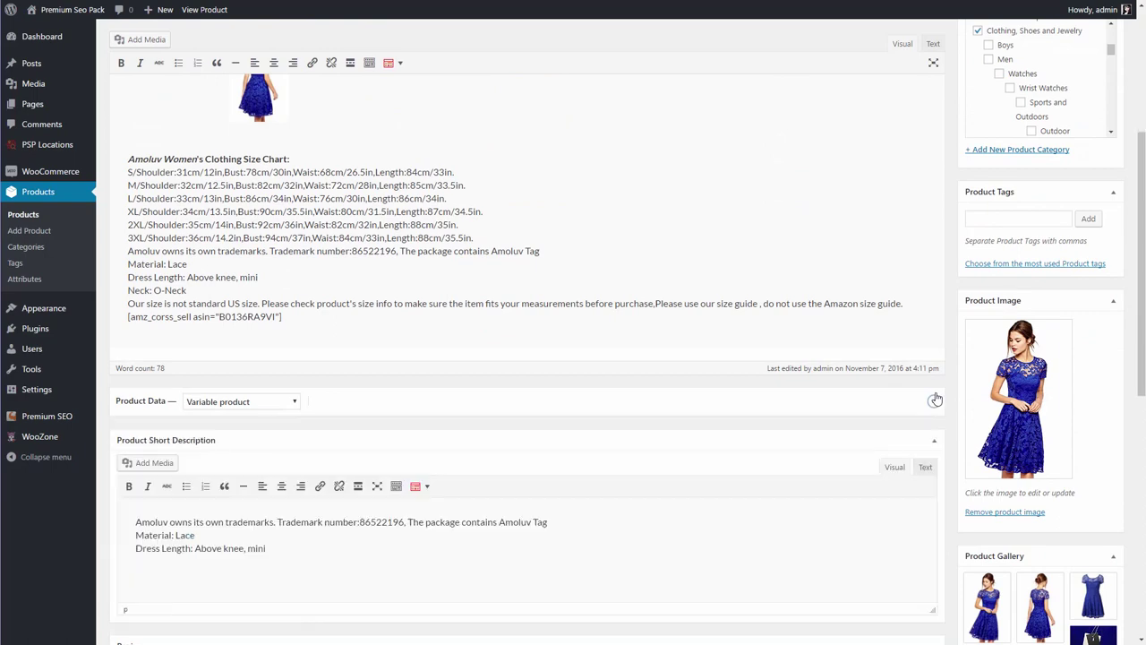
# Examine the product's refreshed SEO score, summary analytics, page meta and detailed page status.
pyautogui.scroll(-4, 936, 403)
pyautogui.scroll(-3, 931, 403)
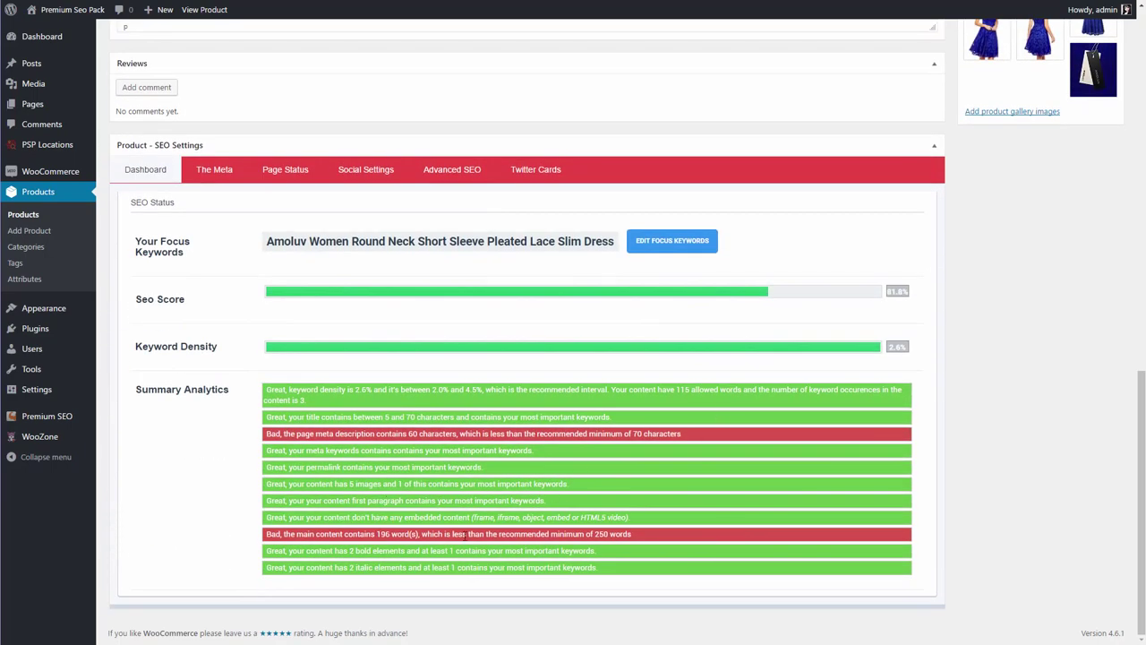
pyautogui.moveTo(612, 537); pyautogui.dragTo(586, 536)
pyautogui.click(425, 448)
pyautogui.scroll(1, 425, 445)
pyautogui.click(222, 240)
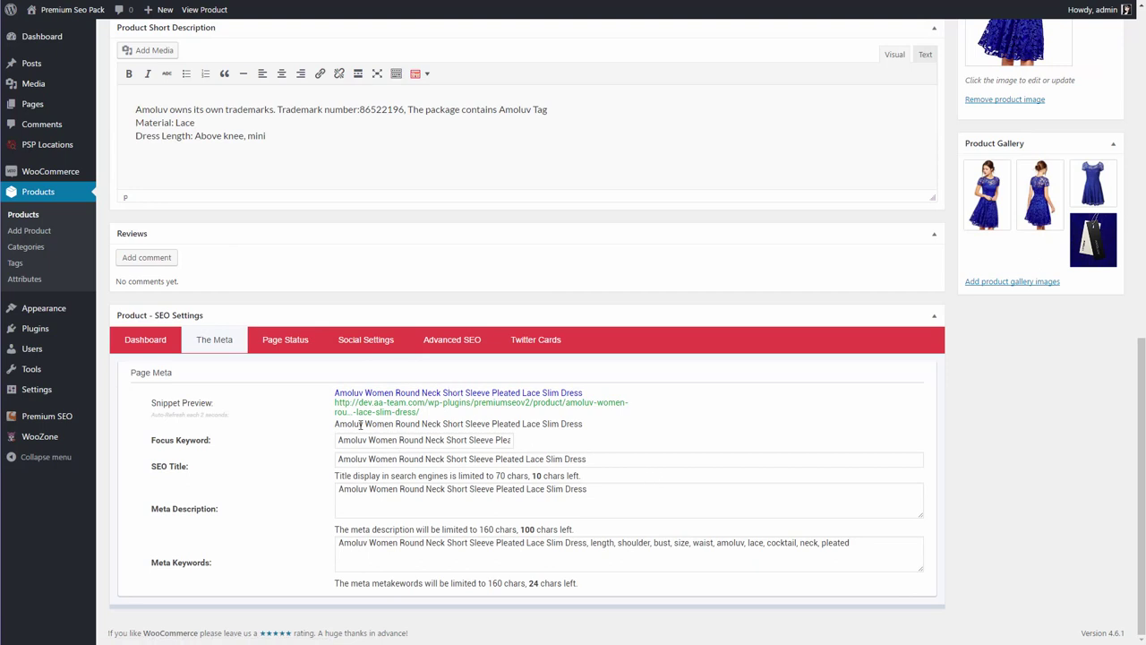
pyautogui.click(285, 340)
pyautogui.scroll(-3, 339, 353)
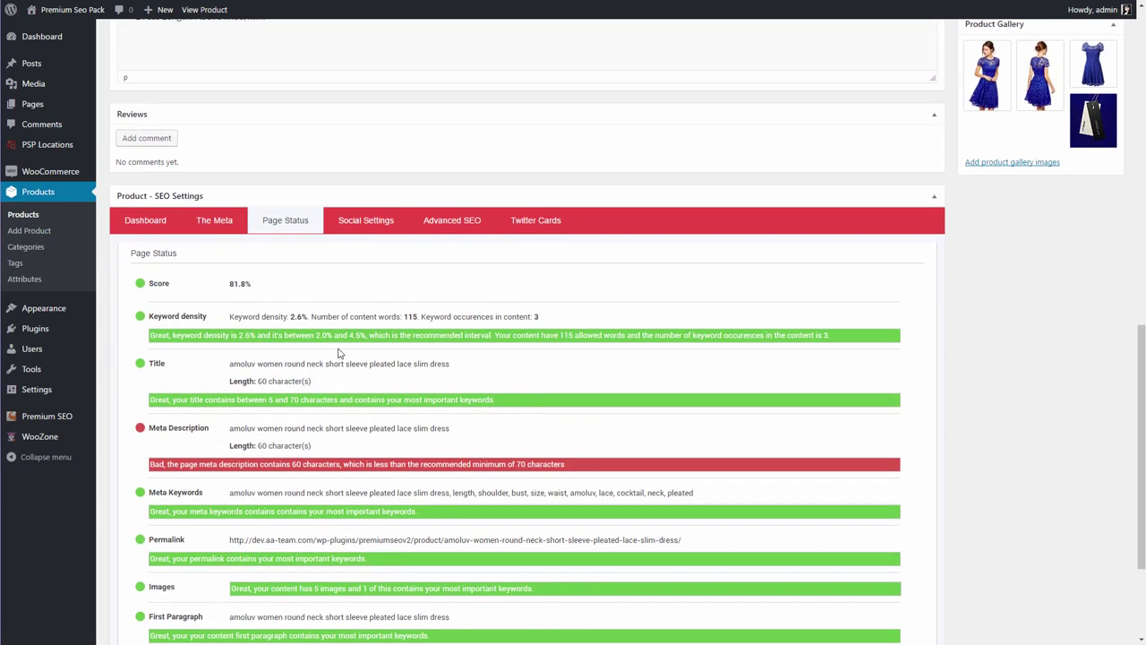
pyautogui.moveTo(253, 283); pyautogui.dragTo(222, 283)
pyautogui.click(319, 295)
pyautogui.scroll(-1, 378, 468)
pyautogui.scroll(-2, 376, 468)
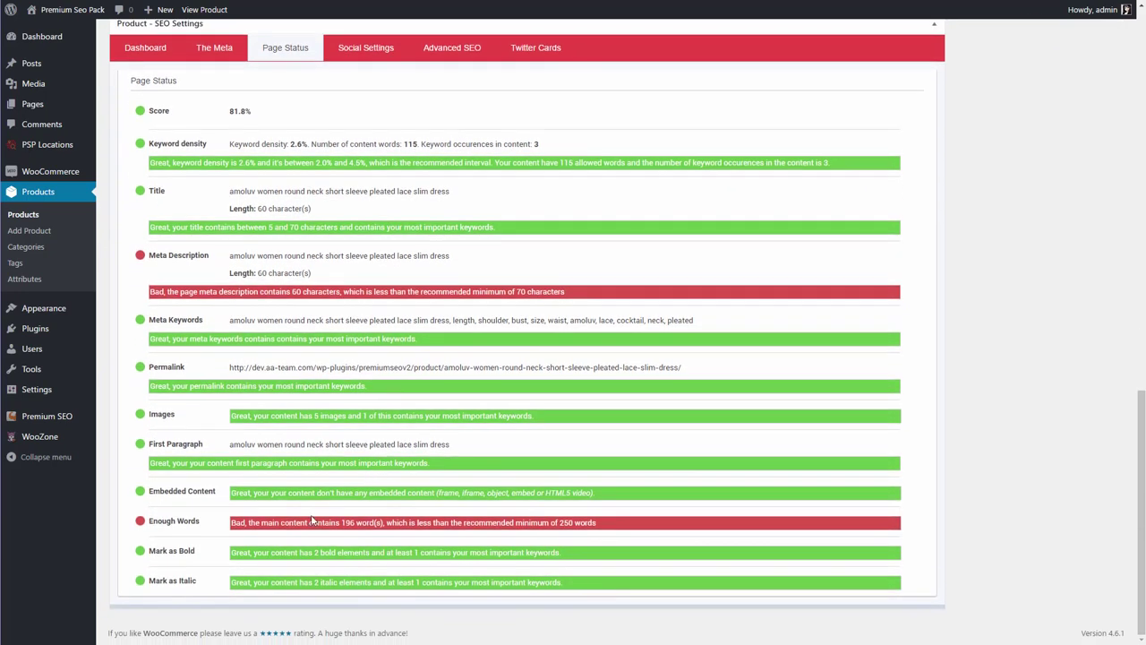
pyautogui.scroll(3, 591, 515)
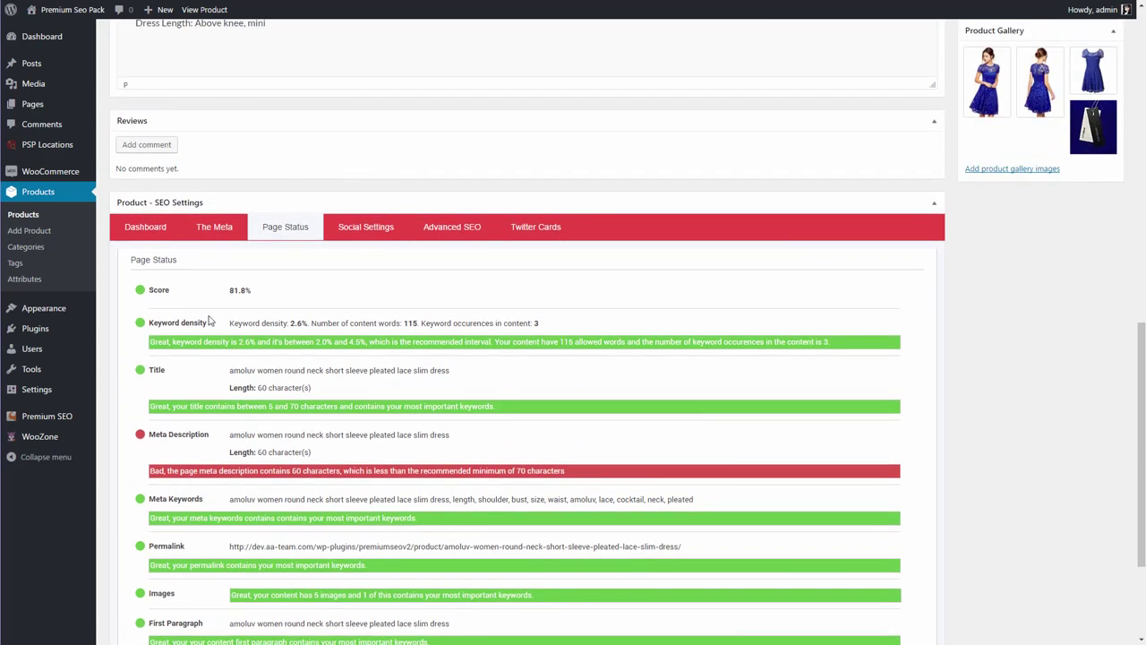
# Extend the product's meta description with ". This is a great party dress! Buy it now!".
pyautogui.click(151, 233)
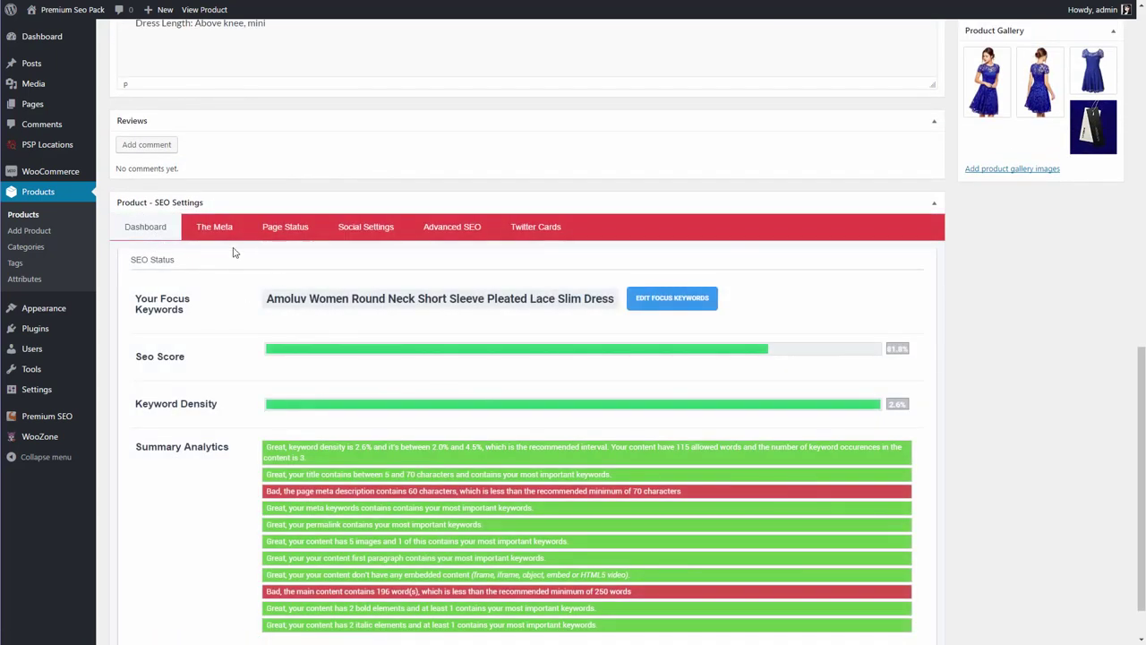
pyautogui.click(214, 227)
pyautogui.click(636, 505)
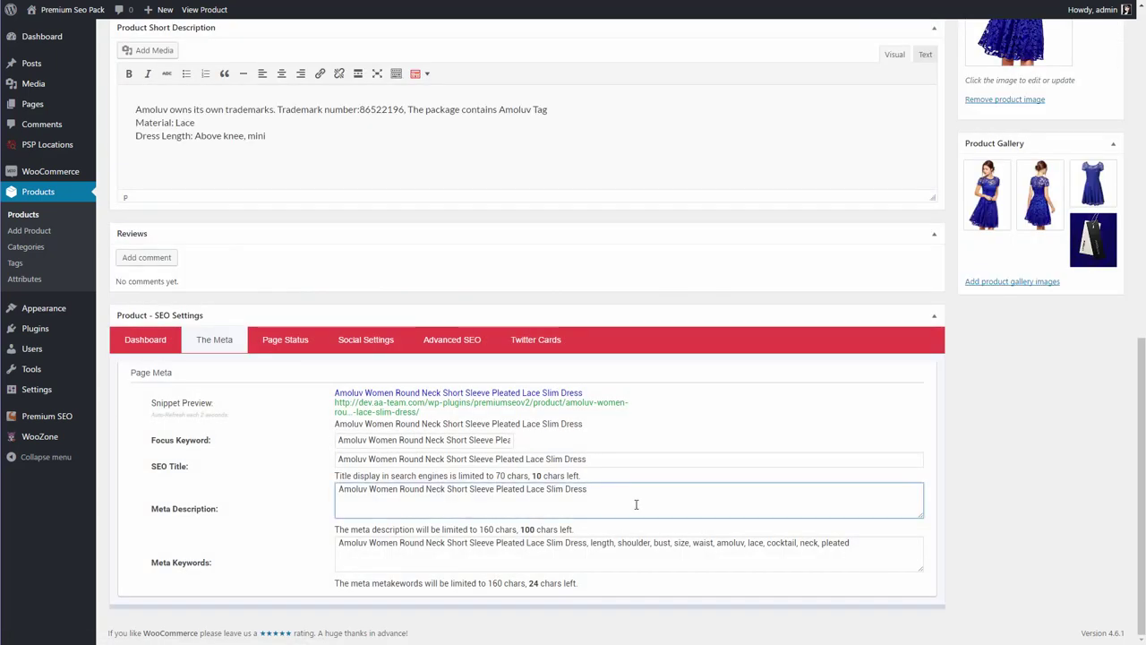
pyautogui.write('. This is')
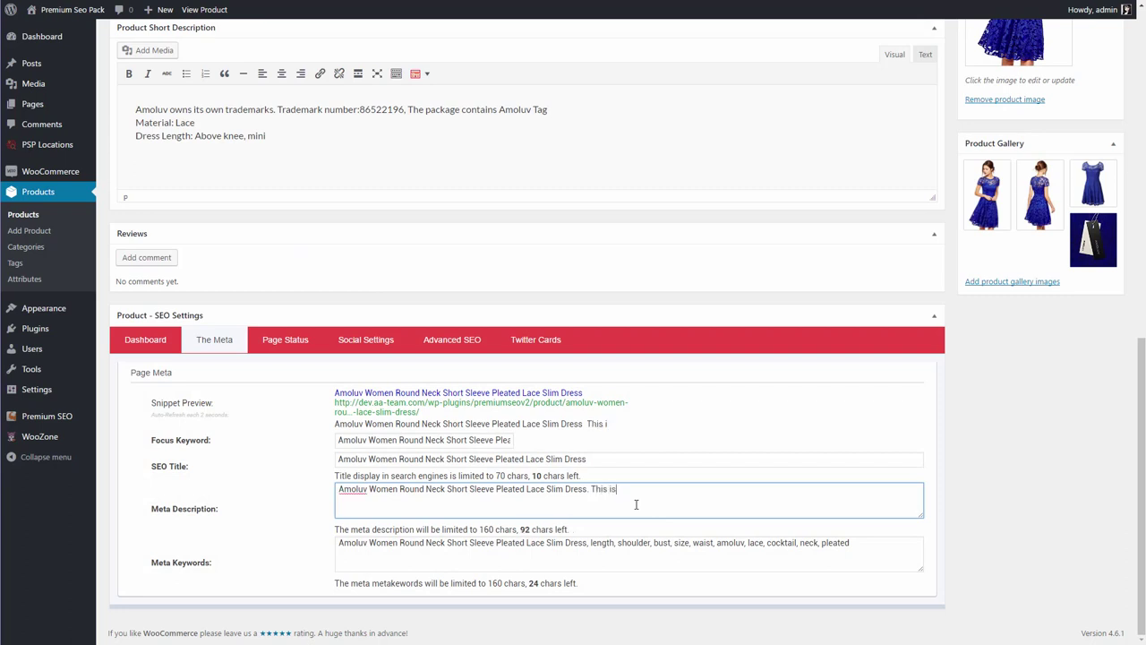
pyautogui.write(' a great party')
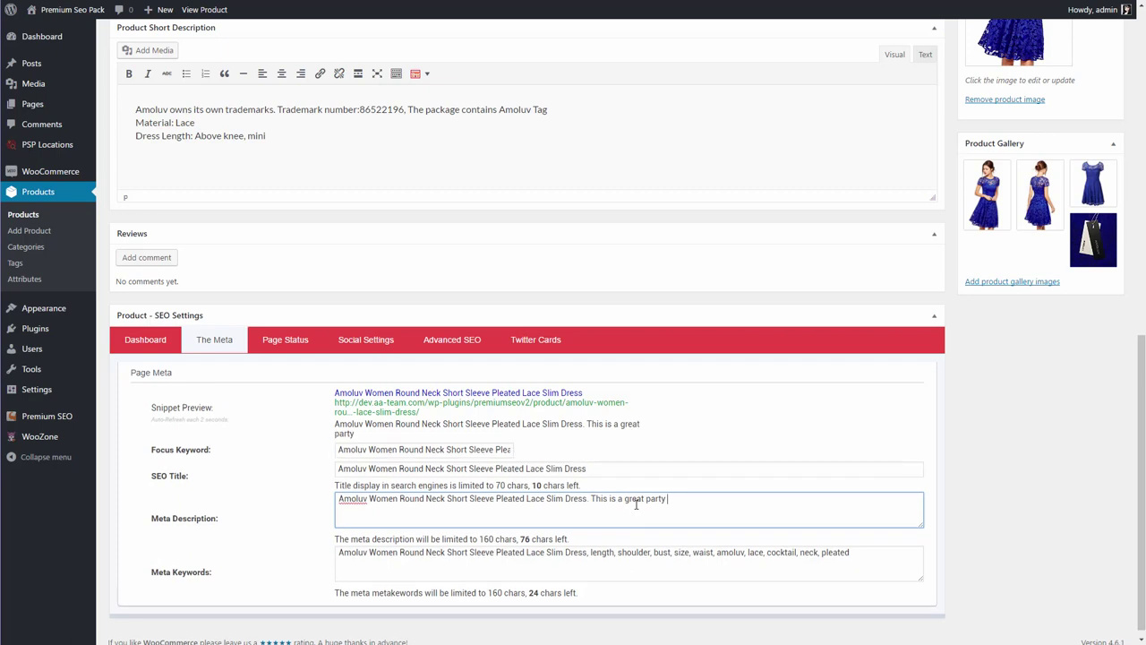
pyautogui.write(' dress! Buy it now!')
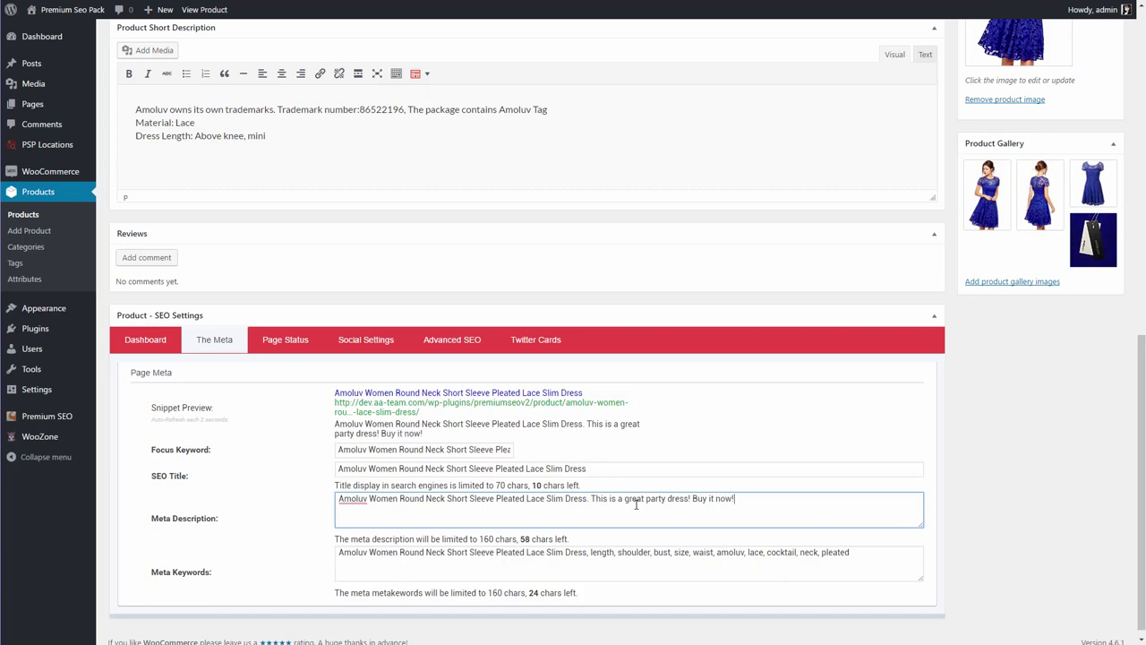
pyautogui.scroll(-1, 626, 474)
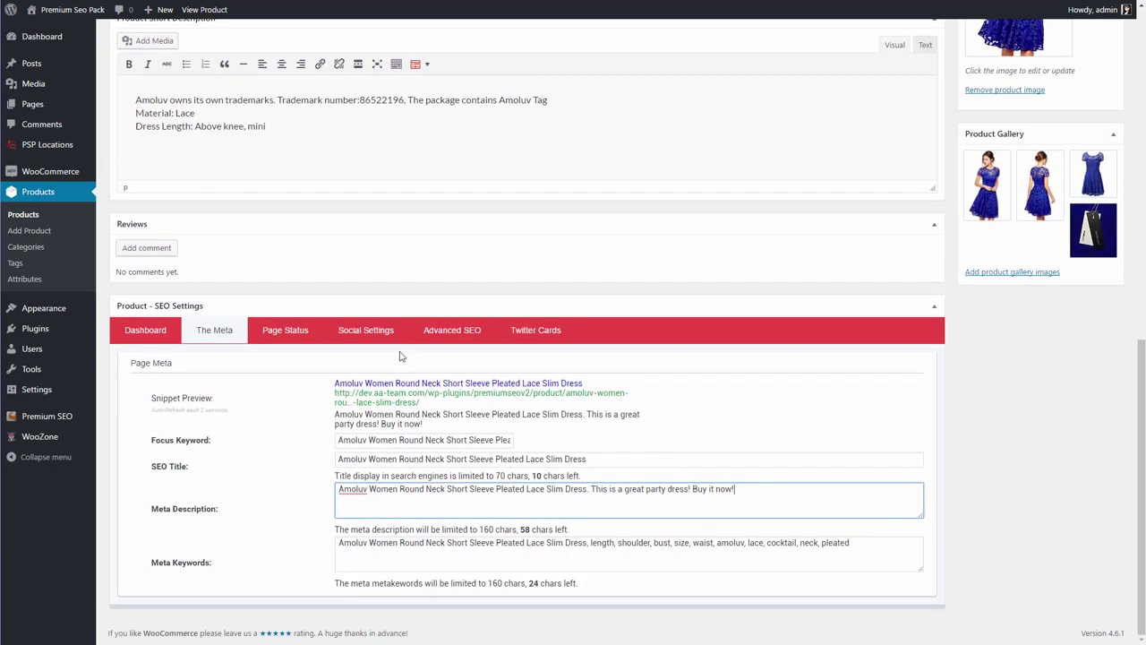
# Start a new paragraph below the product description's shortcode reading "Some more content, we need at least 250 words.".
pyautogui.click(170, 331)
pyautogui.scroll(-2, 622, 404)
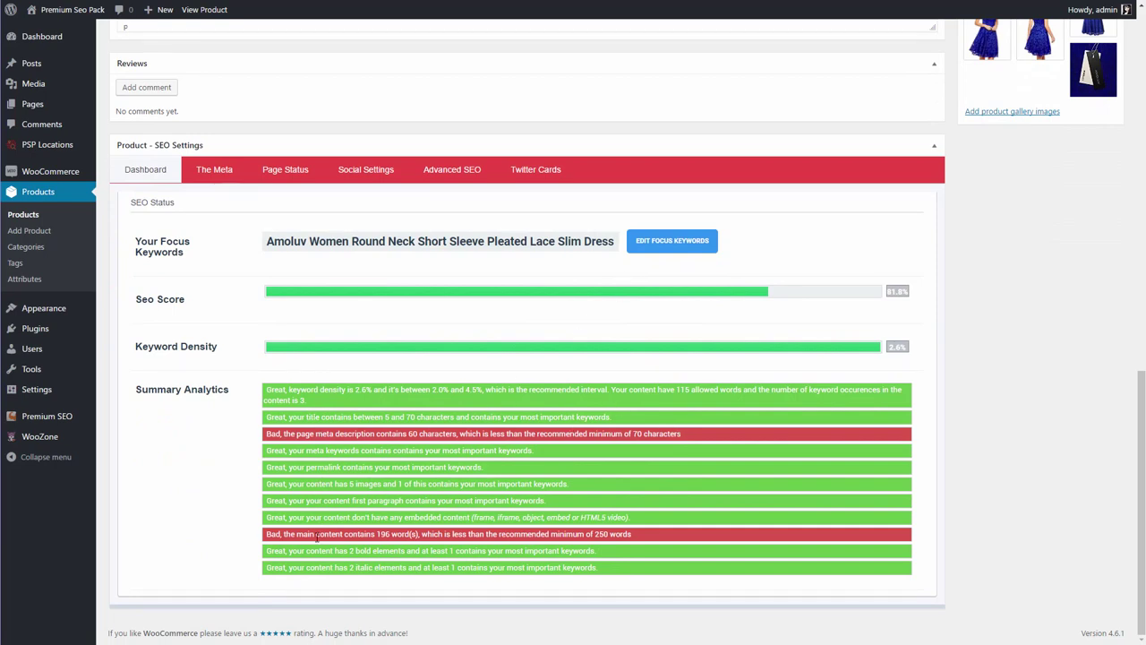
pyautogui.scroll(15, 693, 515)
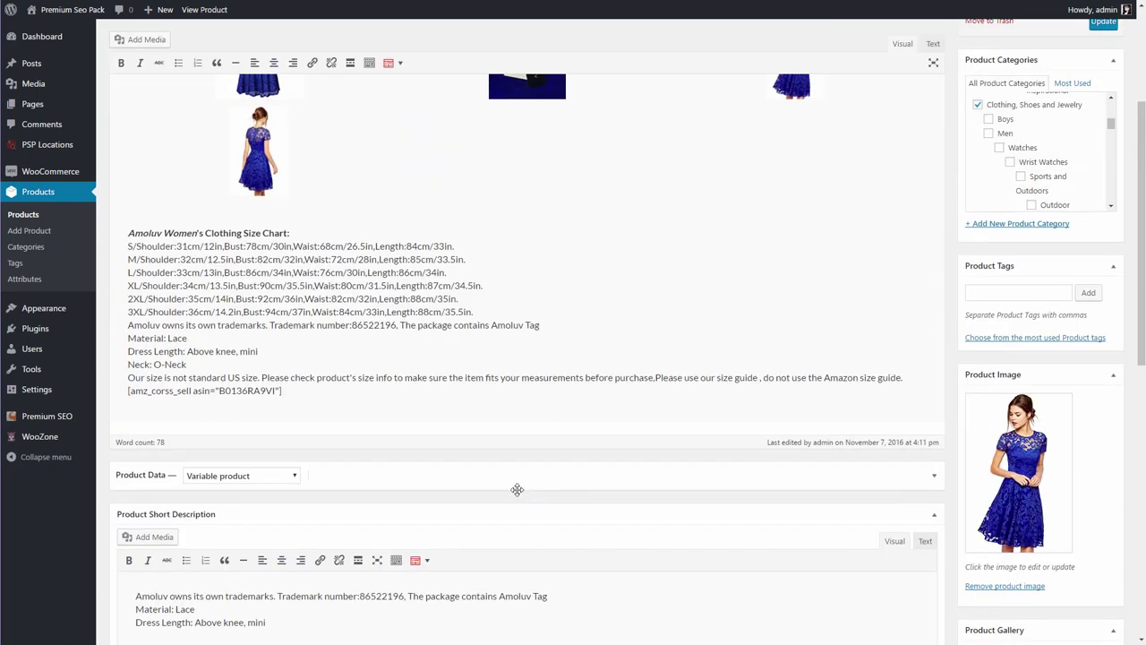
pyautogui.click(335, 403)
pyautogui.press('Return')
pyautogui.press('Return')
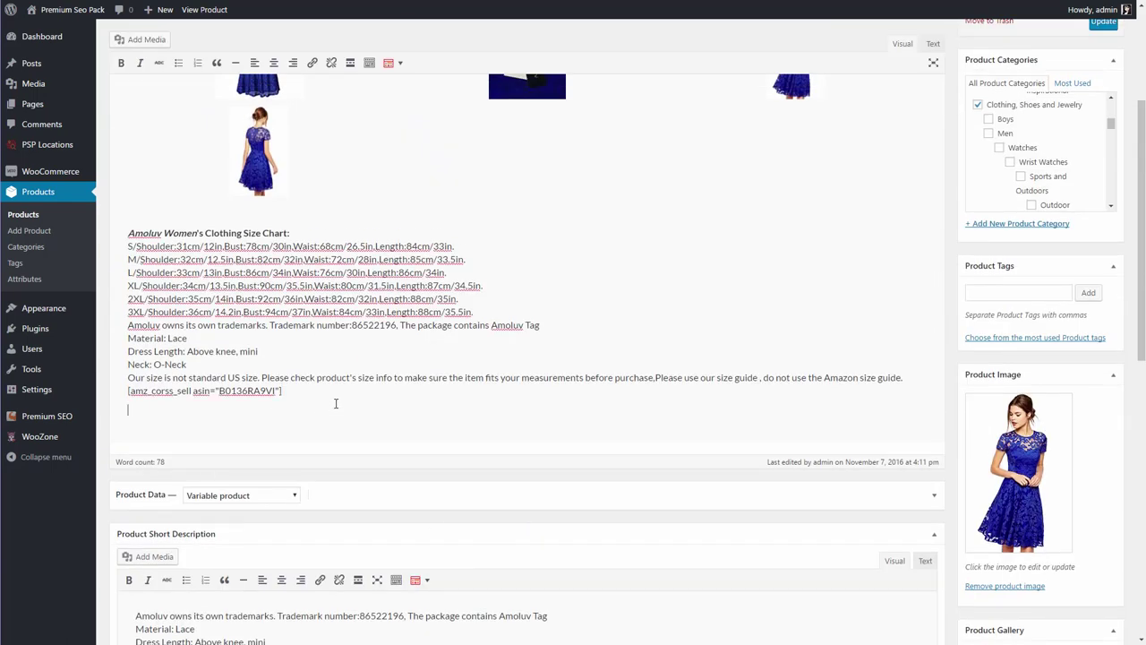
pyautogui.write('Some more content ')
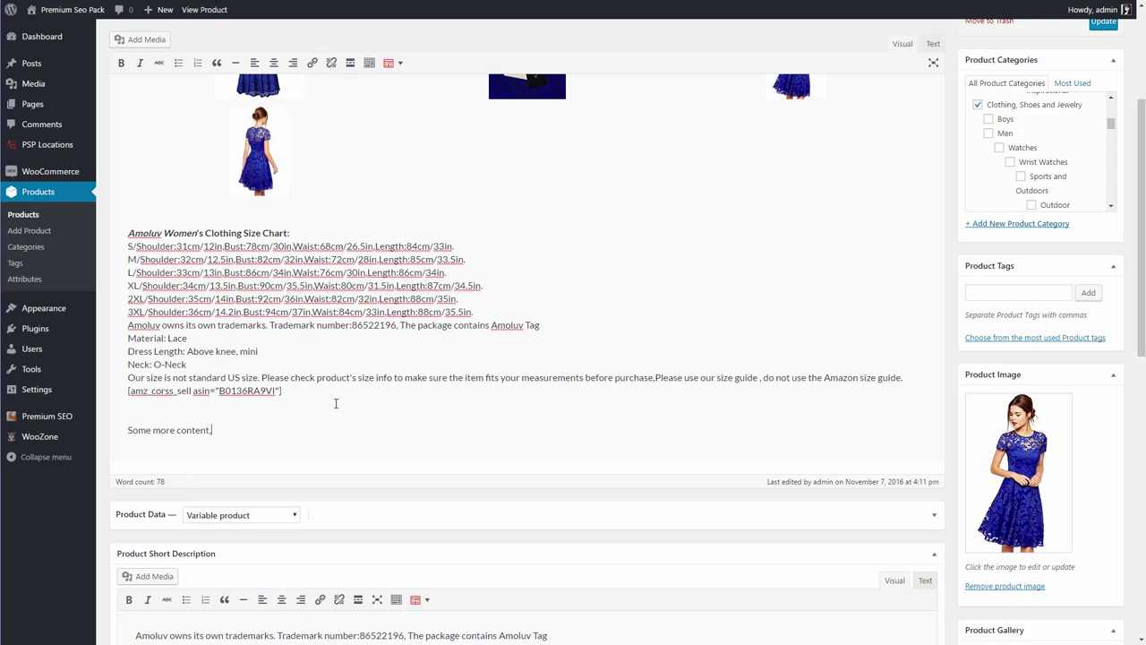
pyautogui.write(' we need at least')
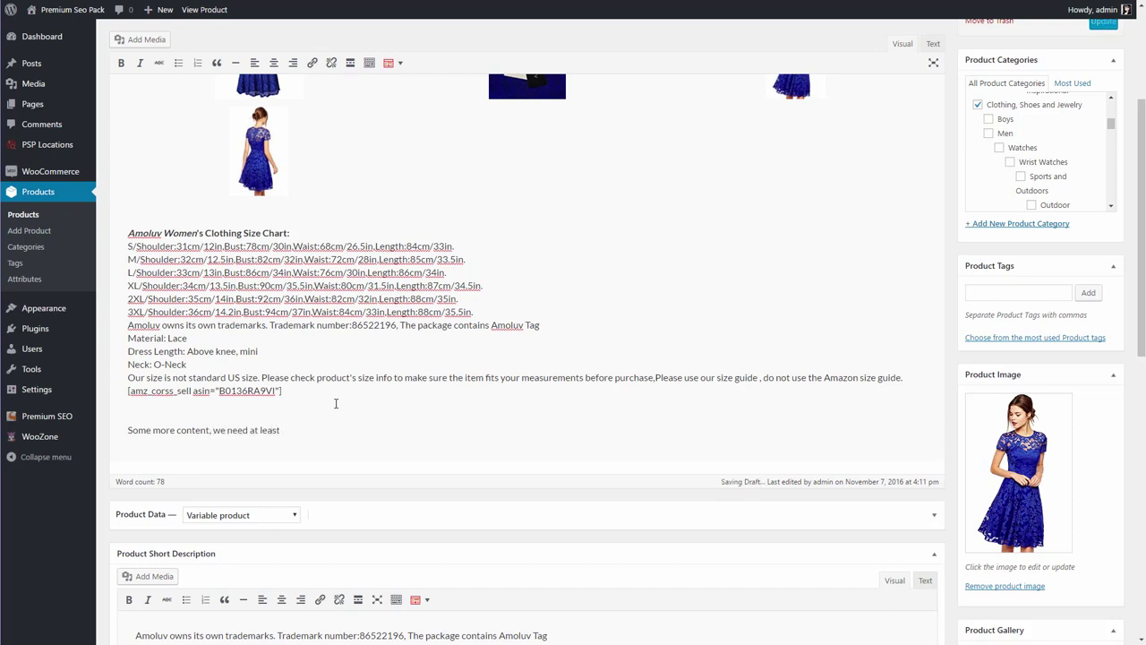
pyautogui.write(' 250 w')
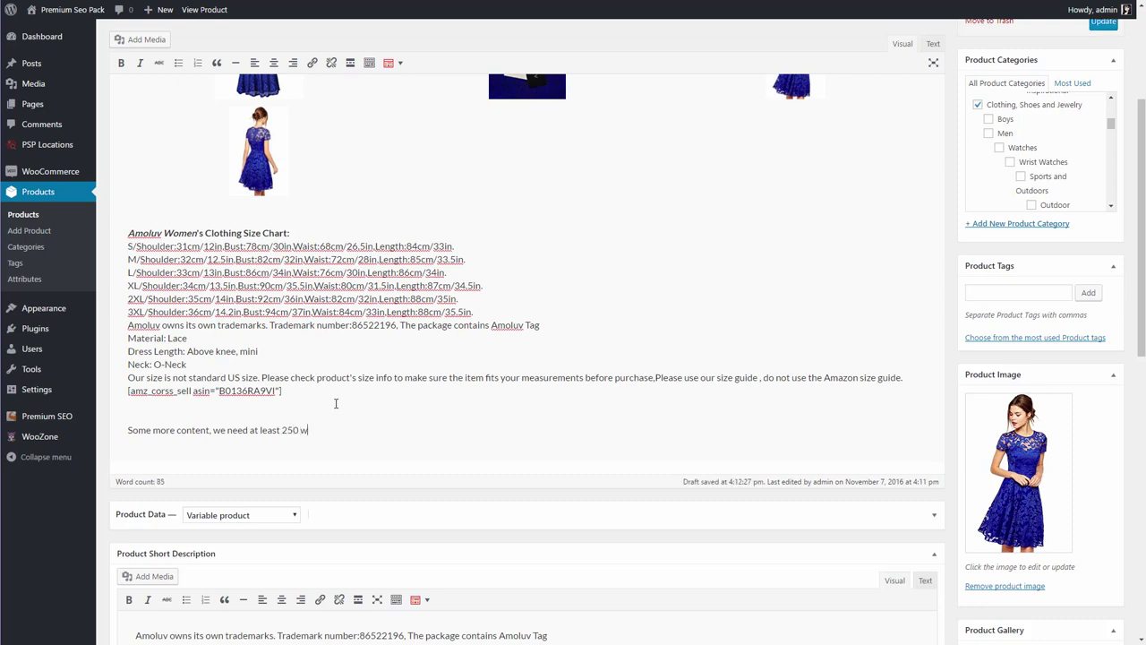
# Continue the paragraph with "So make sure your pages / posts / product descriptions have at least 250 words." and update the product.
pyautogui.write('ords. So make sure your pages / posts / product descri')
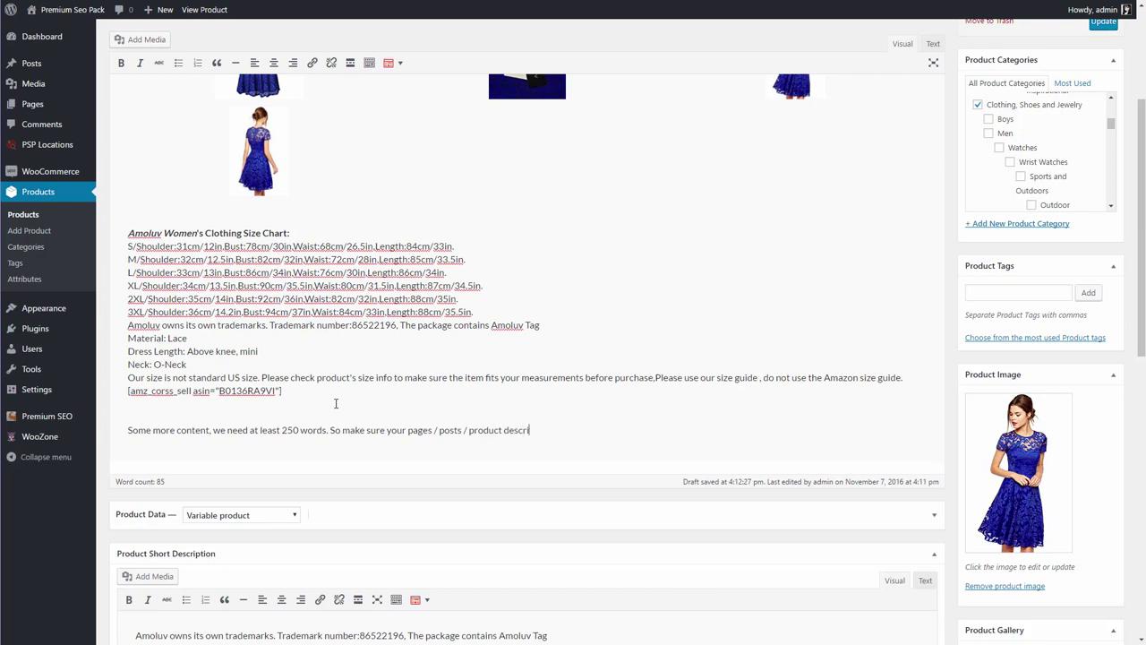
pyautogui.write('ptions have at e')
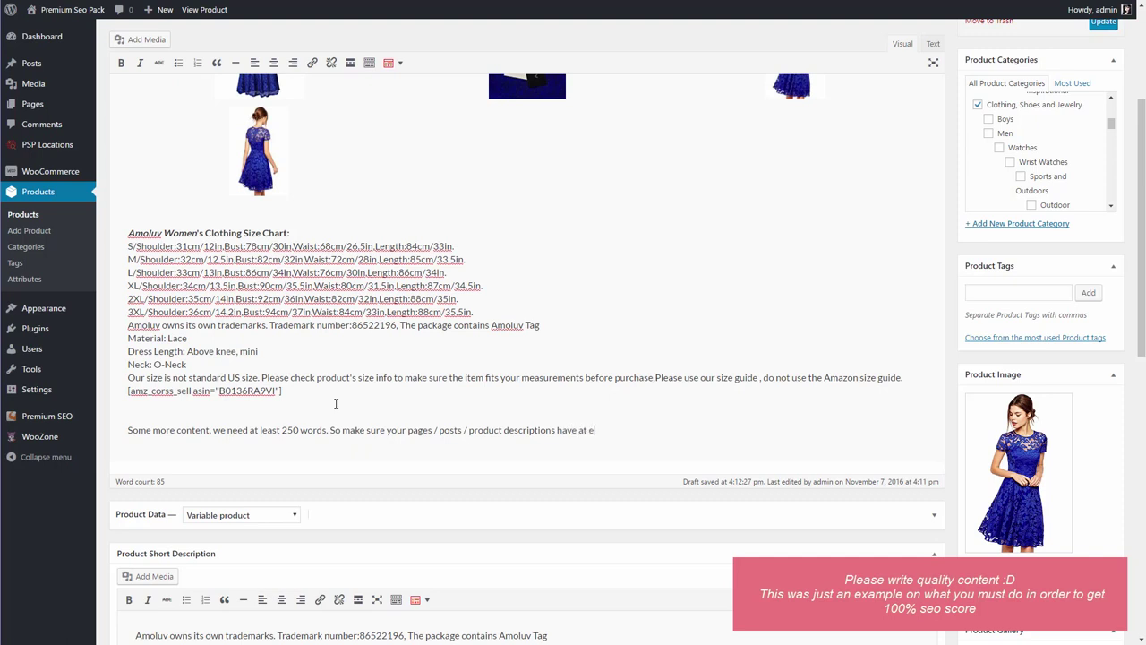
pyautogui.press('BackSpace')
pyautogui.write('least 250 words.')
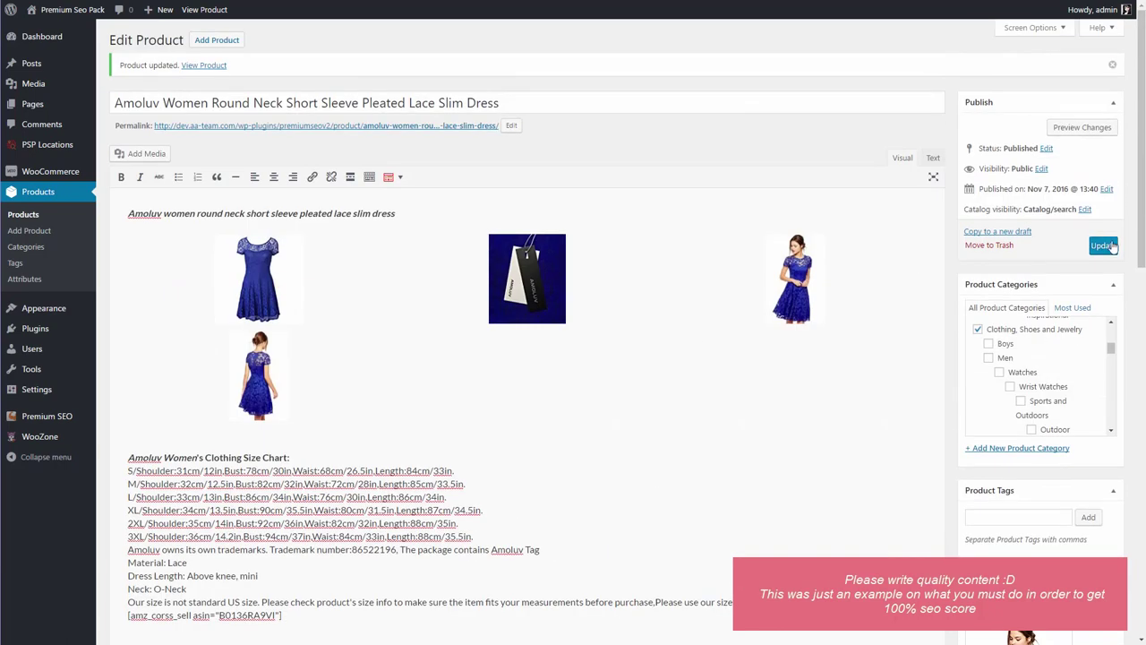
# Append "Still too few words! Let's write something nice about this blue dress." to the last paragraph of the product description.
pyautogui.scroll(-6, 601, 338)
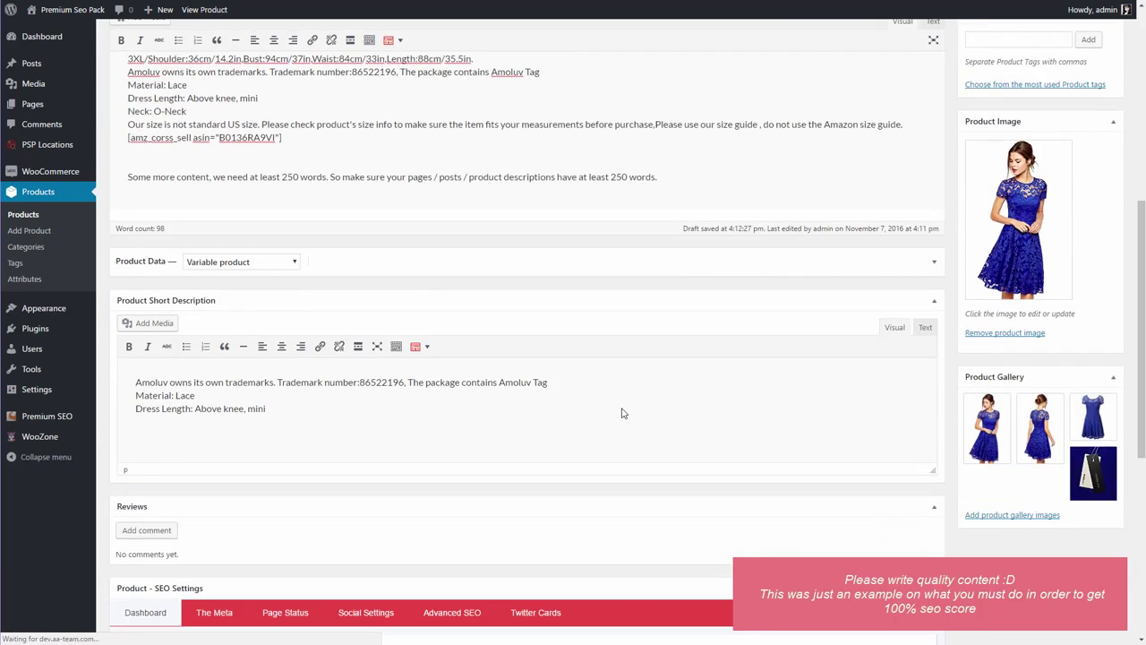
pyautogui.scroll(-3, 624, 413)
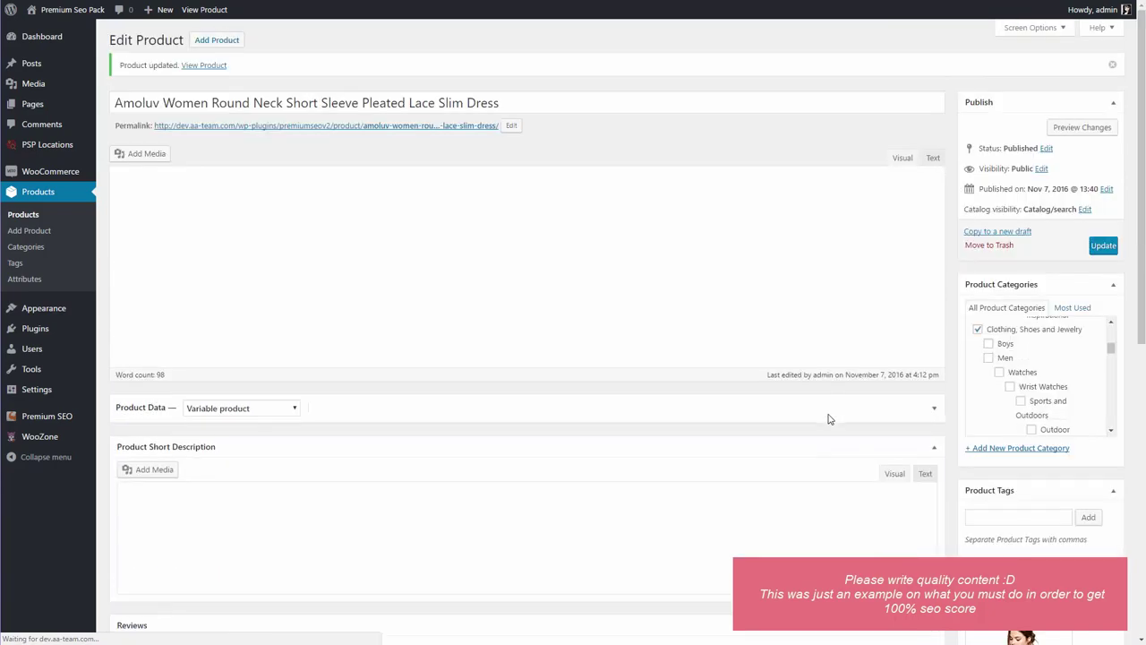
pyautogui.scroll(-3, 829, 420)
pyautogui.scroll(-3, 828, 420)
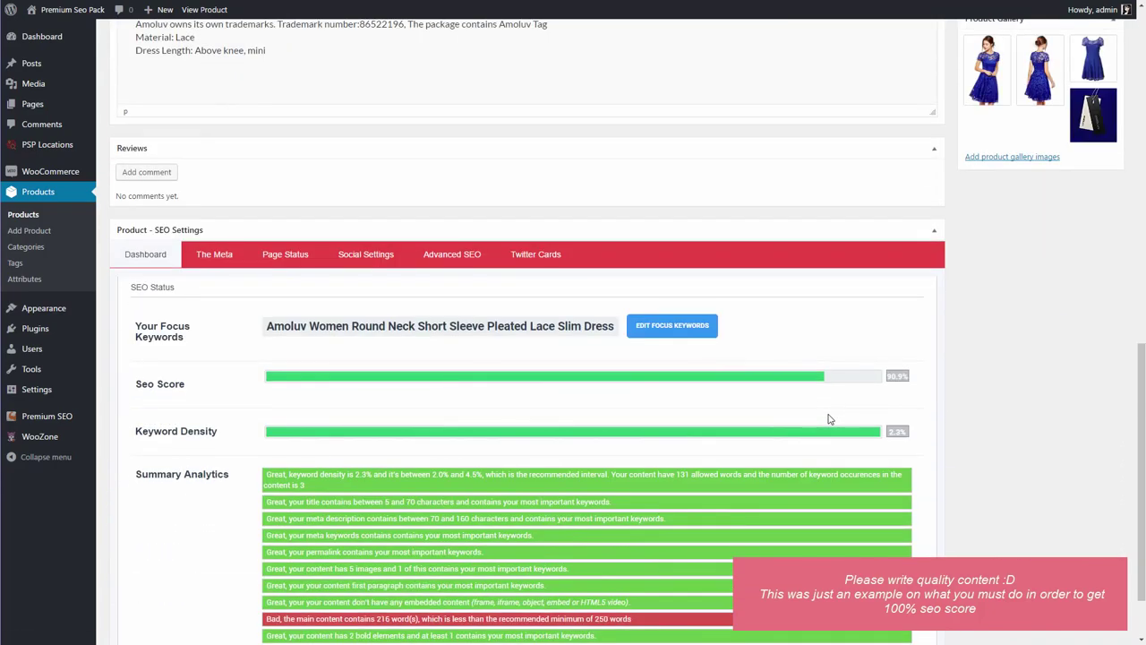
pyautogui.scroll(-1, 829, 419)
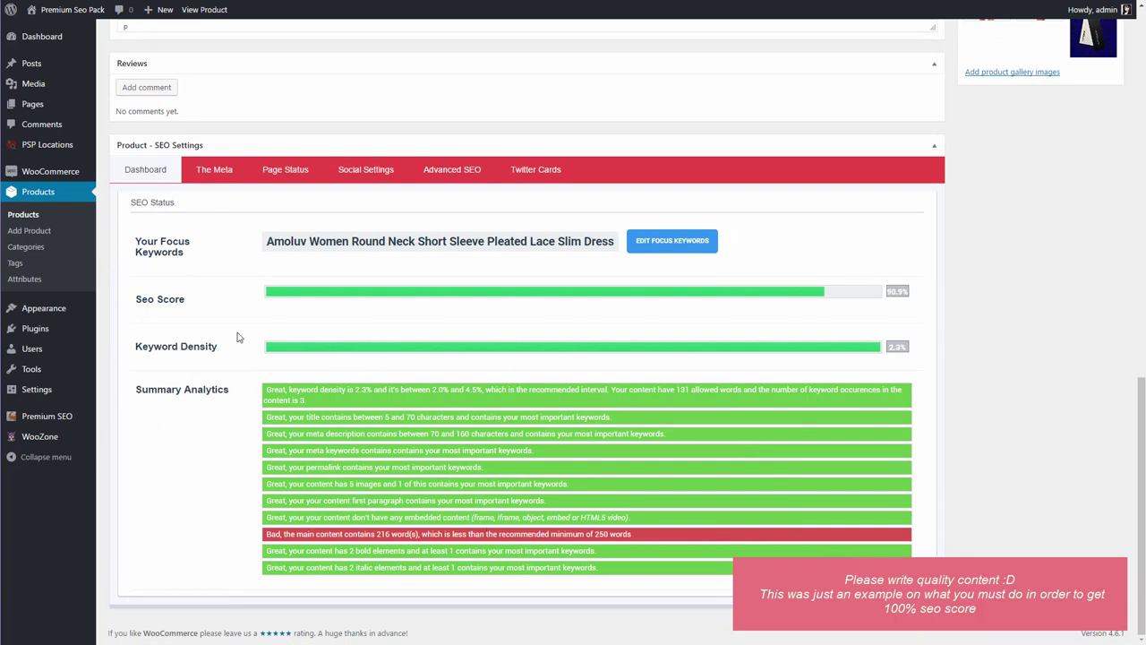
pyautogui.scroll(7, 362, 329)
pyautogui.click(702, 273)
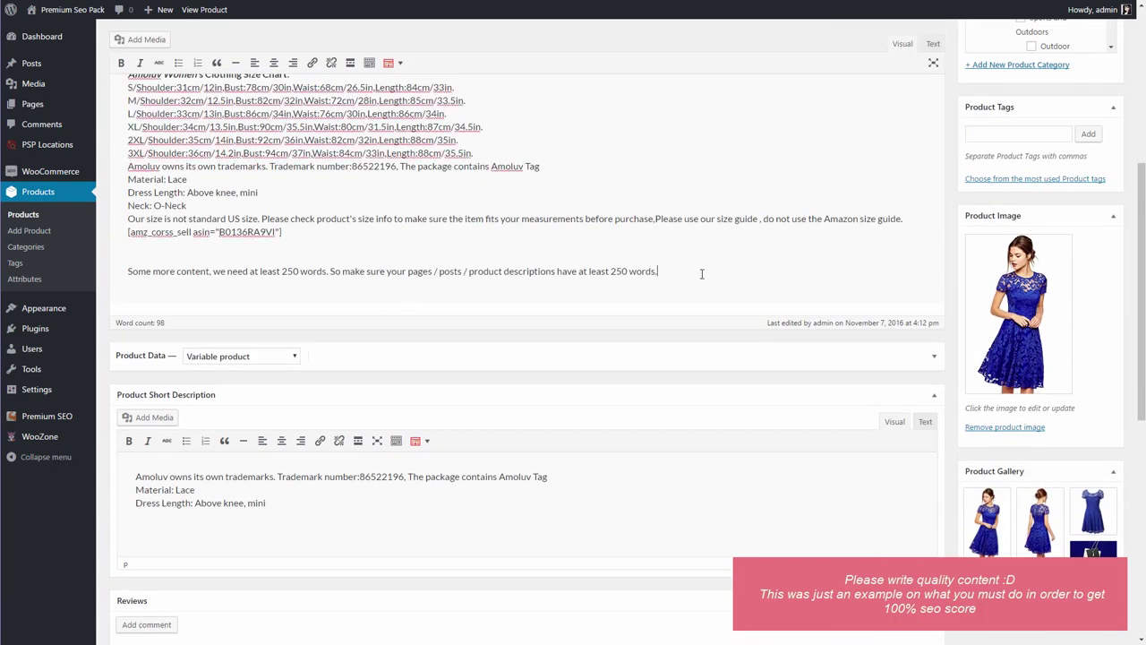
pyautogui.write('s')
pyautogui.press('BackSpace')
pyautogui.write('Still too')
pyautogui.write("few words! Let's wr")
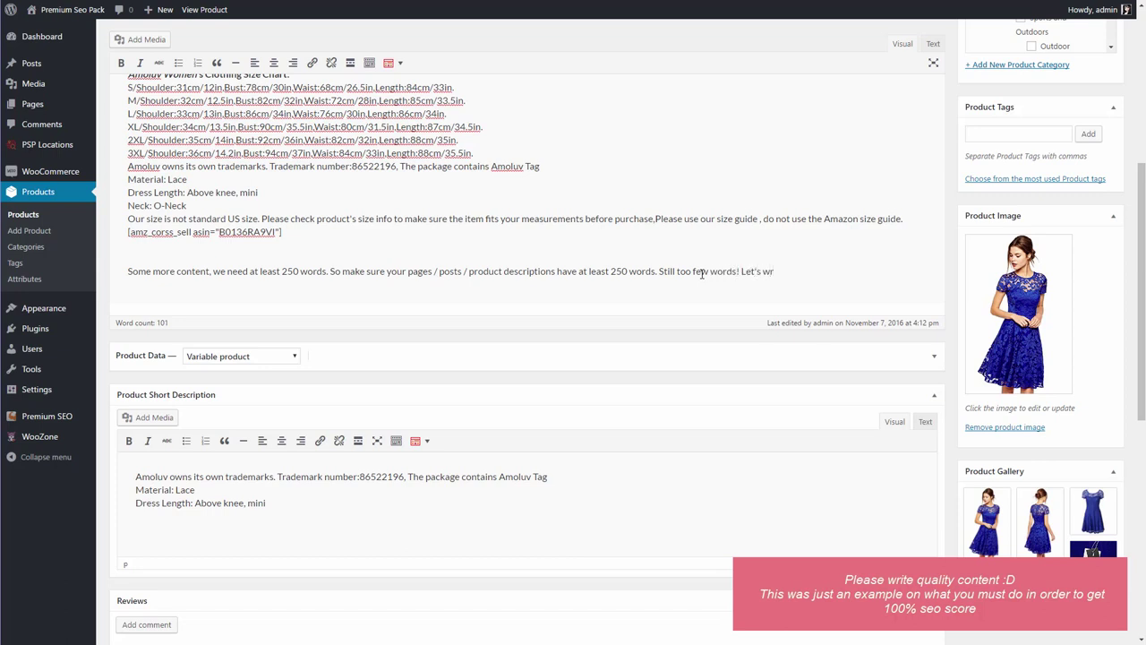
pyautogui.write('ite something nice about this blue dre')
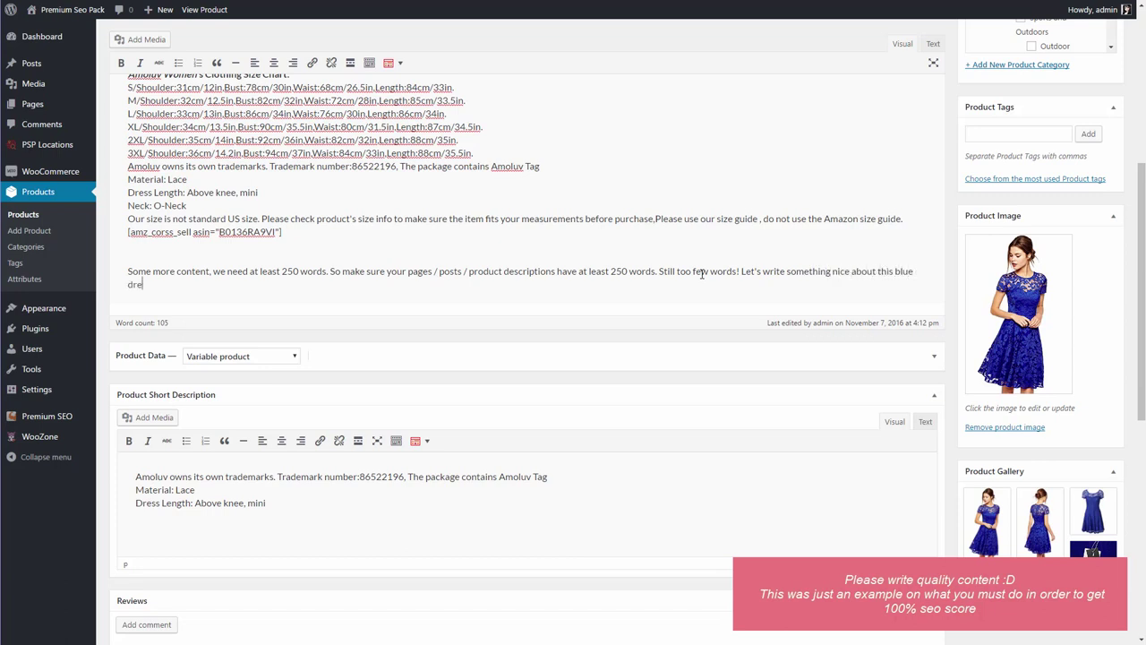
pyautogui.write('ss. It')
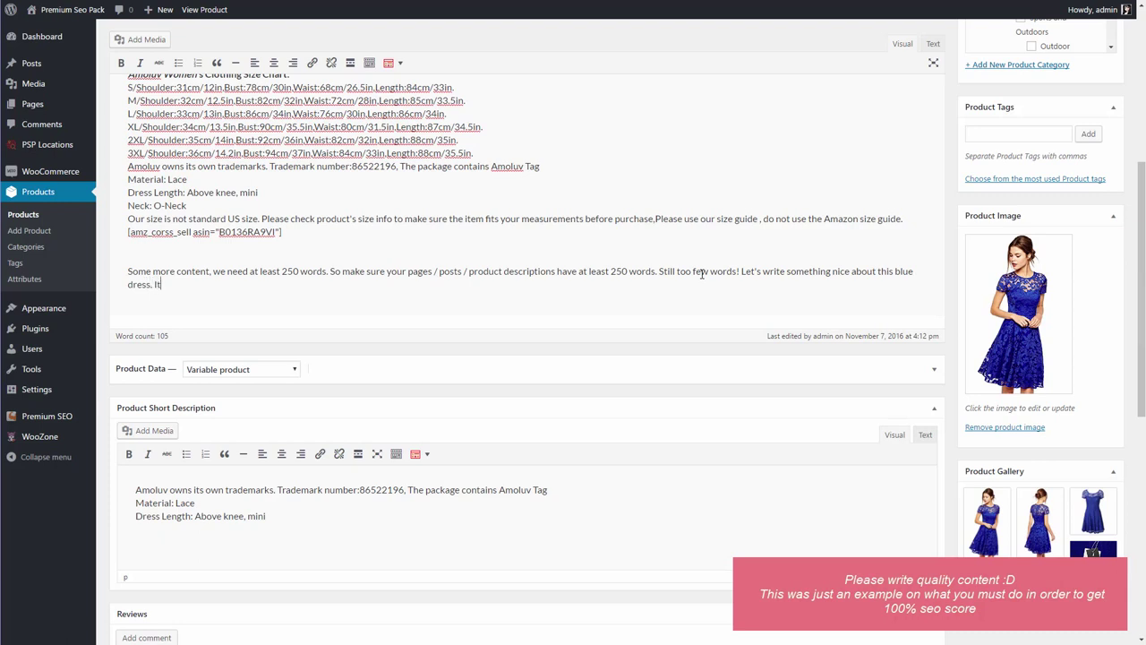
# Add "It's blue lace, and can be used on any ocassion! Like Christmas or New Year's eve!" to the paragraph and update the product.
pyautogui.write("'s blue lace, and can be used on any oc")
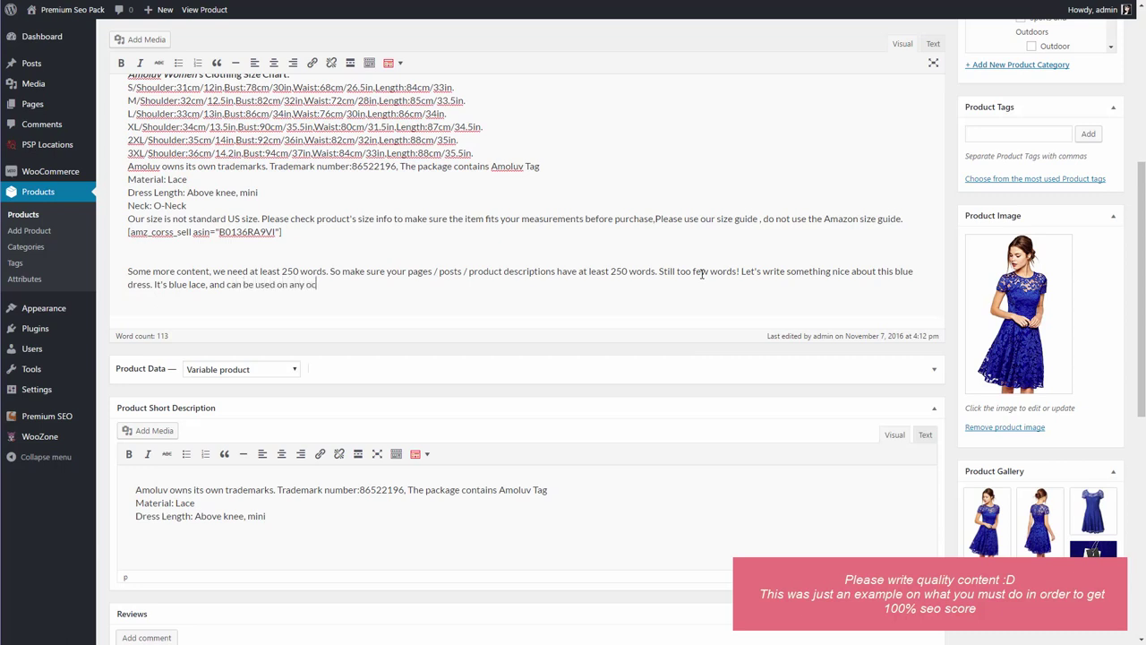
pyautogui.write('assion! Like Christmas or New Year')
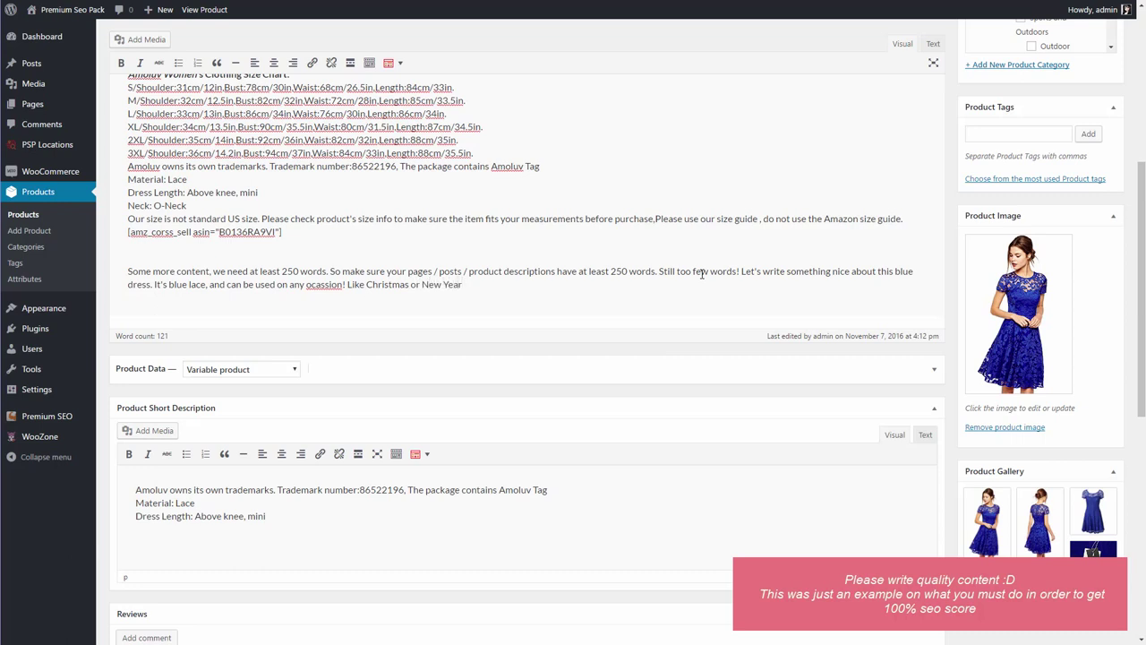
pyautogui.write("'s etve!")
pyautogui.click(1103, 220)
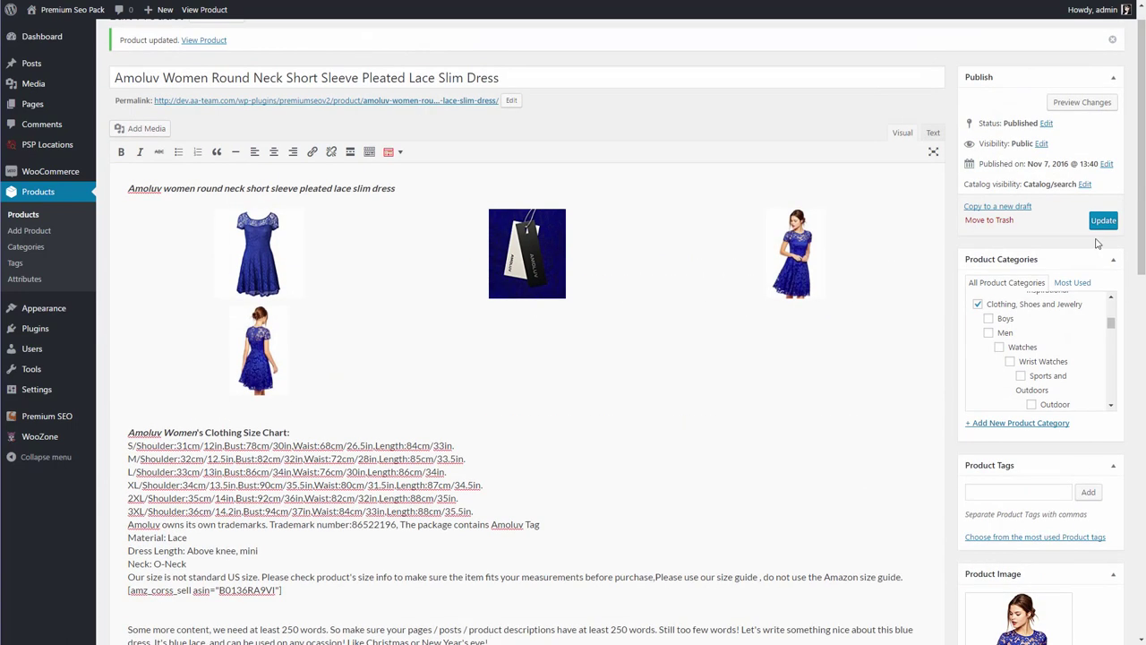
pyautogui.click(1104, 220)
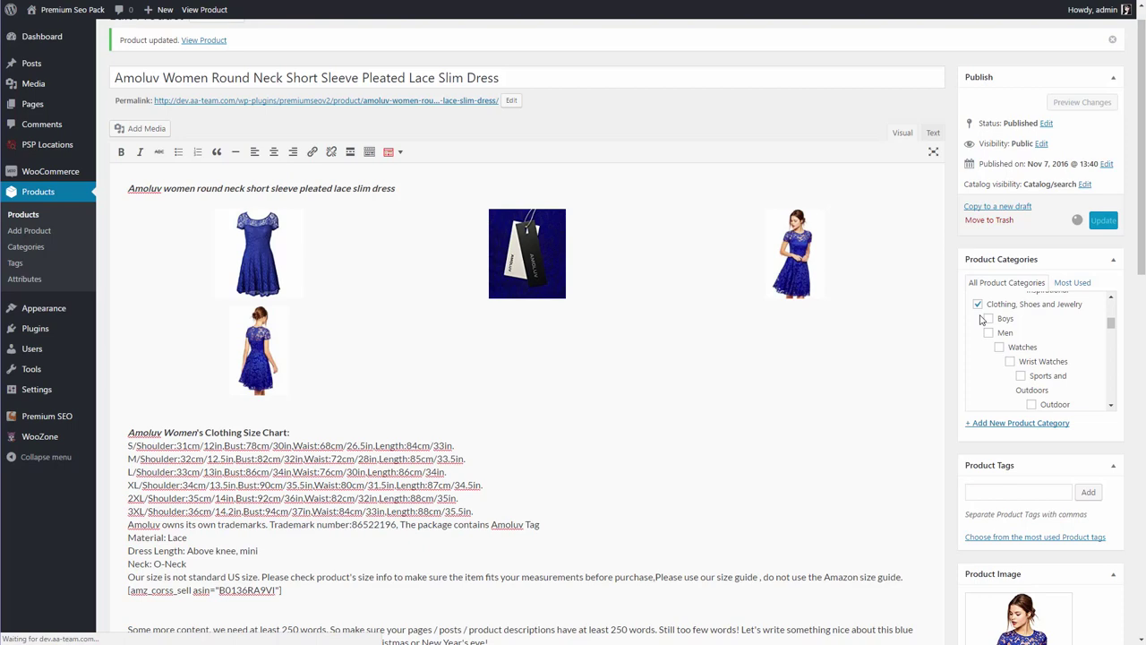
# Append "Tree more words and it's doooooooooone!" to the description's last paragraph and update the product.
pyautogui.scroll(-7, 955, 330)
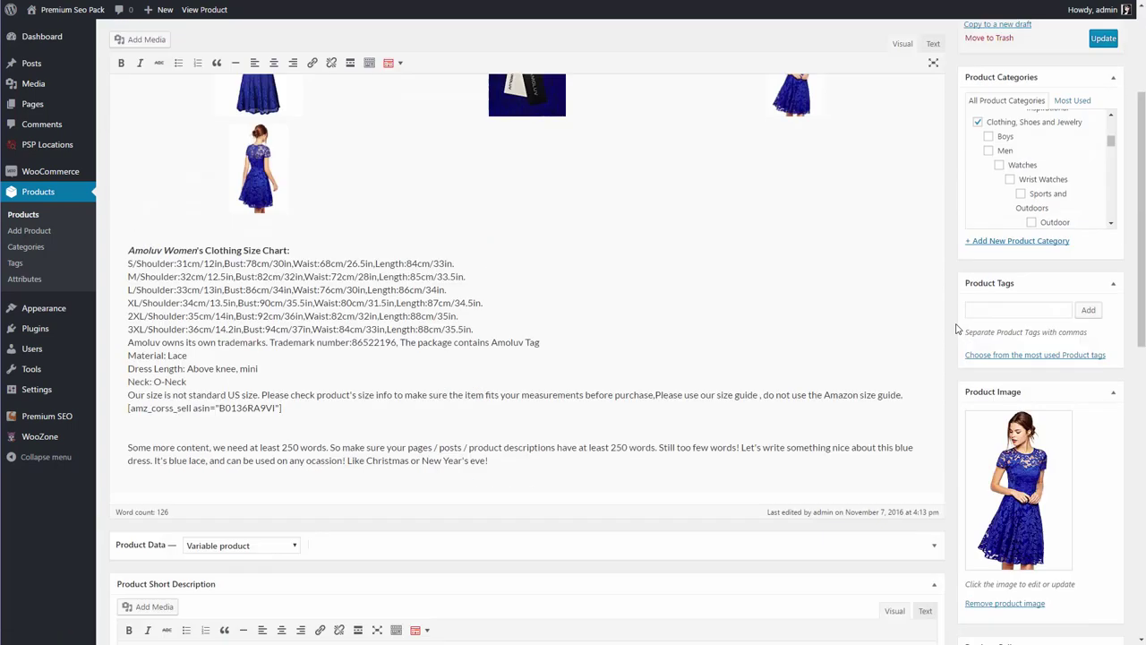
pyautogui.scroll(-3, 955, 330)
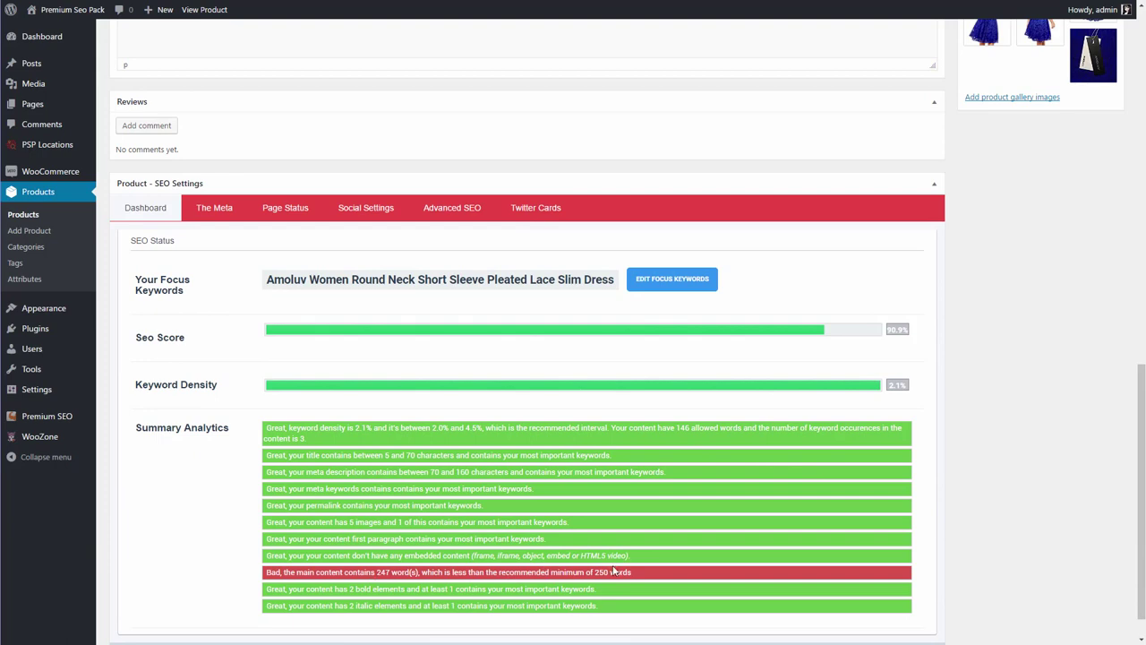
pyautogui.scroll(5, 422, 366)
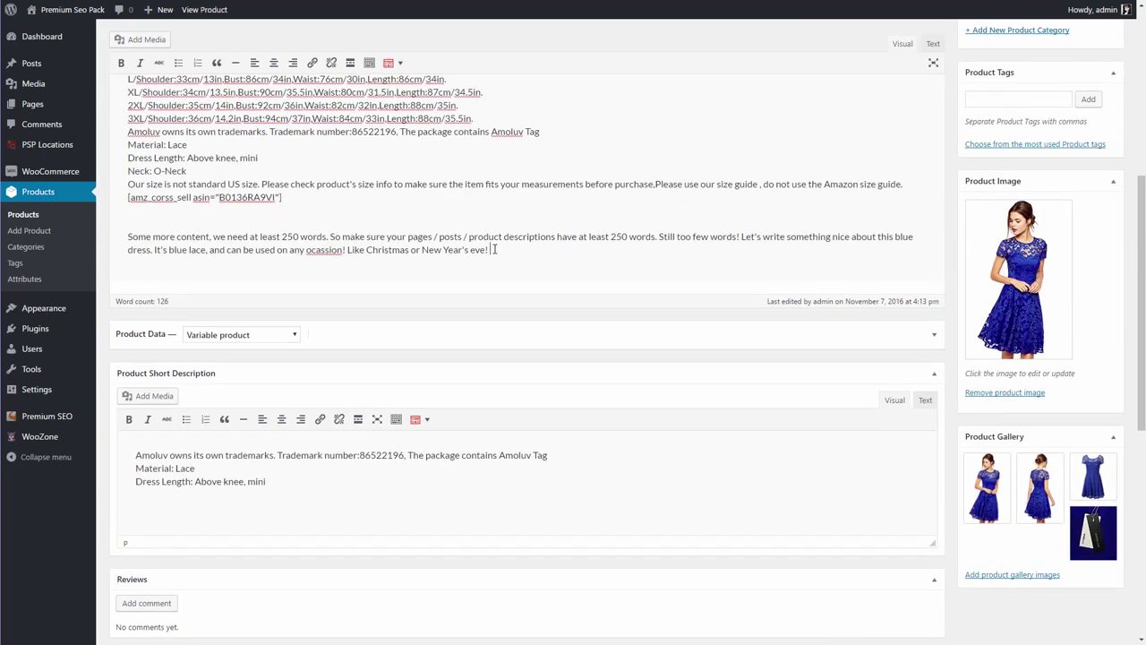
pyautogui.write("more words and it's ddooooooooone!")
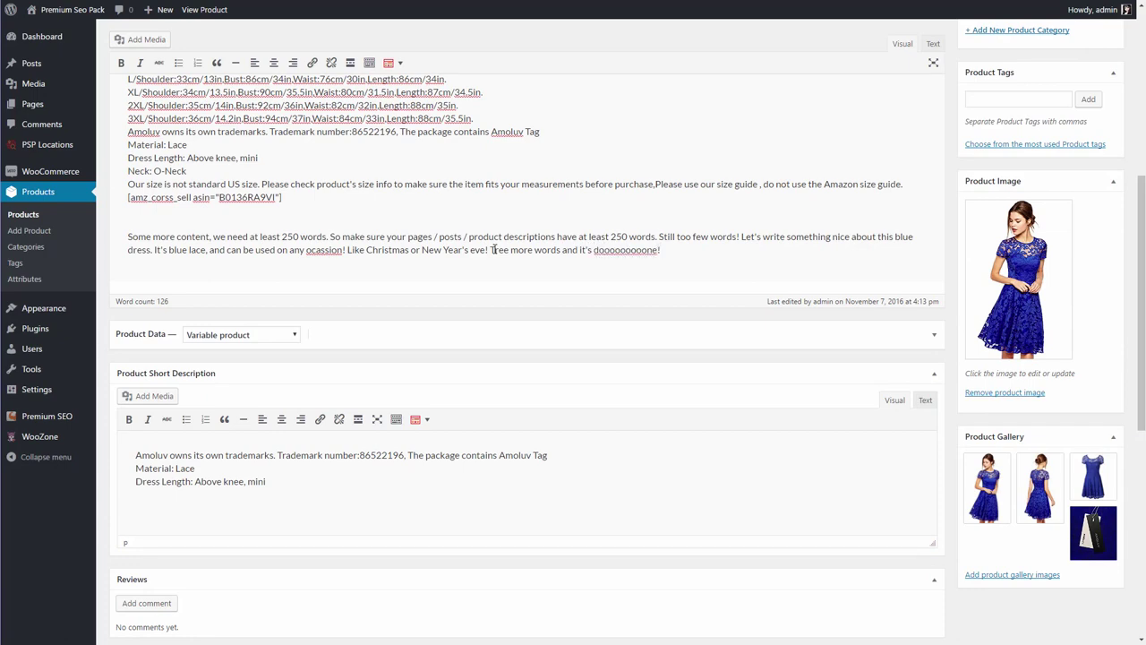
pyautogui.scroll(3, 855, 235)
pyautogui.click(1103, 66)
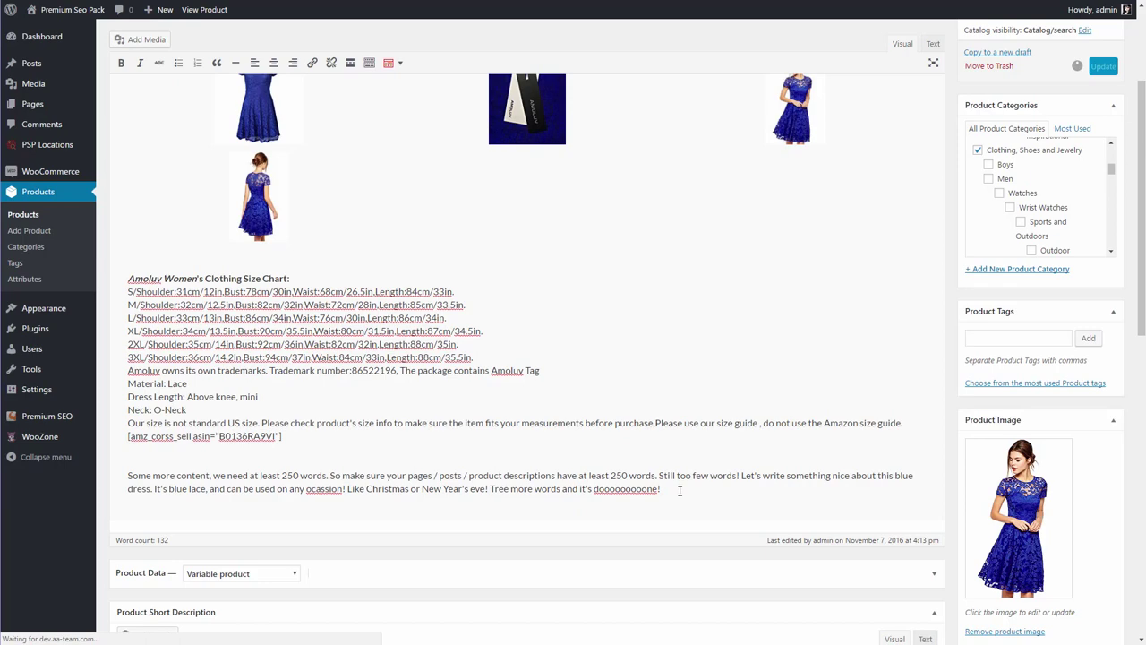
# Check the product's refreshed SEO score in its SEO status overview.
pyautogui.scroll(-10, 679, 497)
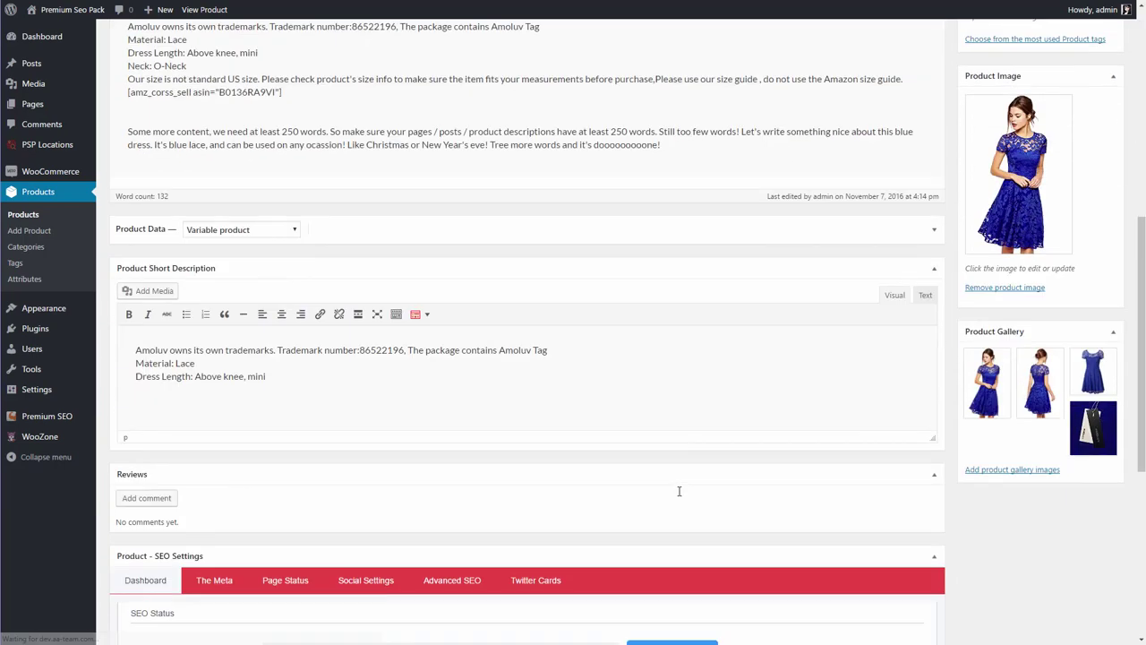
pyautogui.scroll(-2, 679, 496)
pyautogui.moveTo(888, 390); pyautogui.dragTo(915, 389)
pyautogui.click(674, 340)
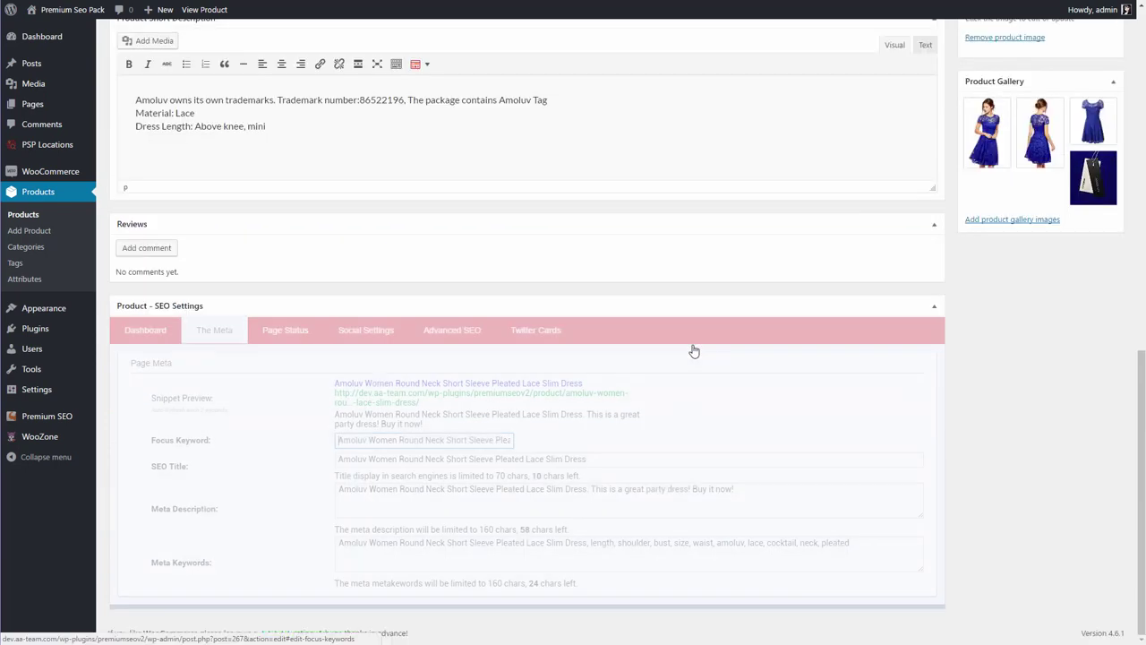
pyautogui.click(145, 330)
# Examine the product's detailed page status, from the score and keyword density through the word count, bold and italic checks.
pyautogui.click(285, 330)
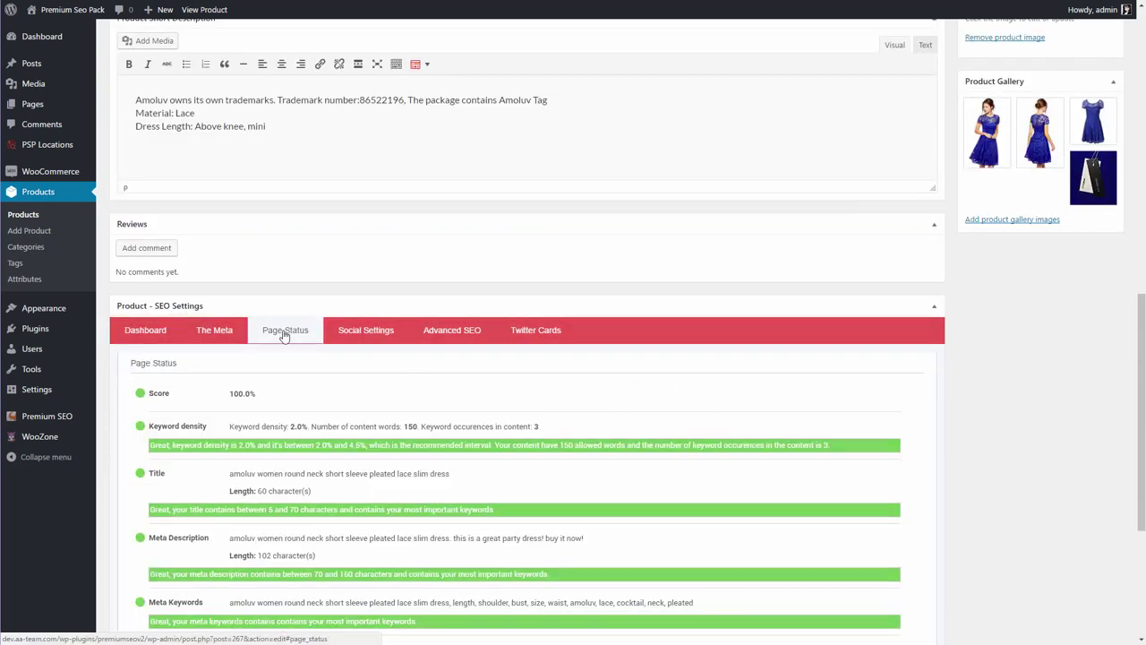
pyautogui.moveTo(258, 394); pyautogui.dragTo(209, 393)
pyautogui.click(332, 392)
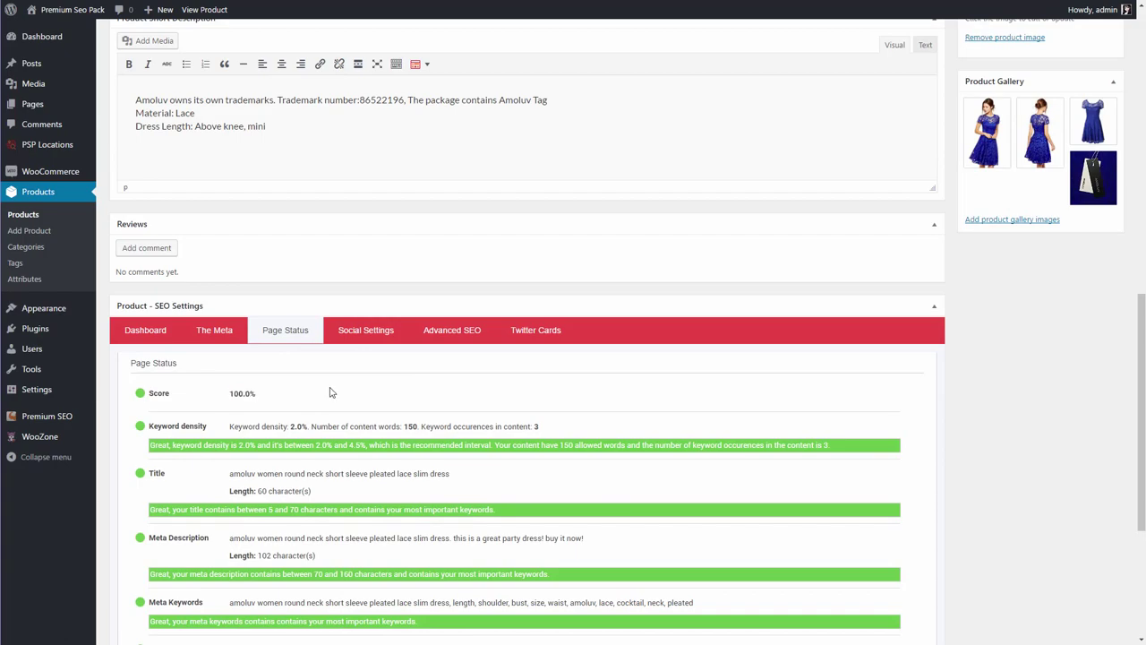
pyautogui.scroll(-1, 318, 435)
pyautogui.scroll(-3, 318, 434)
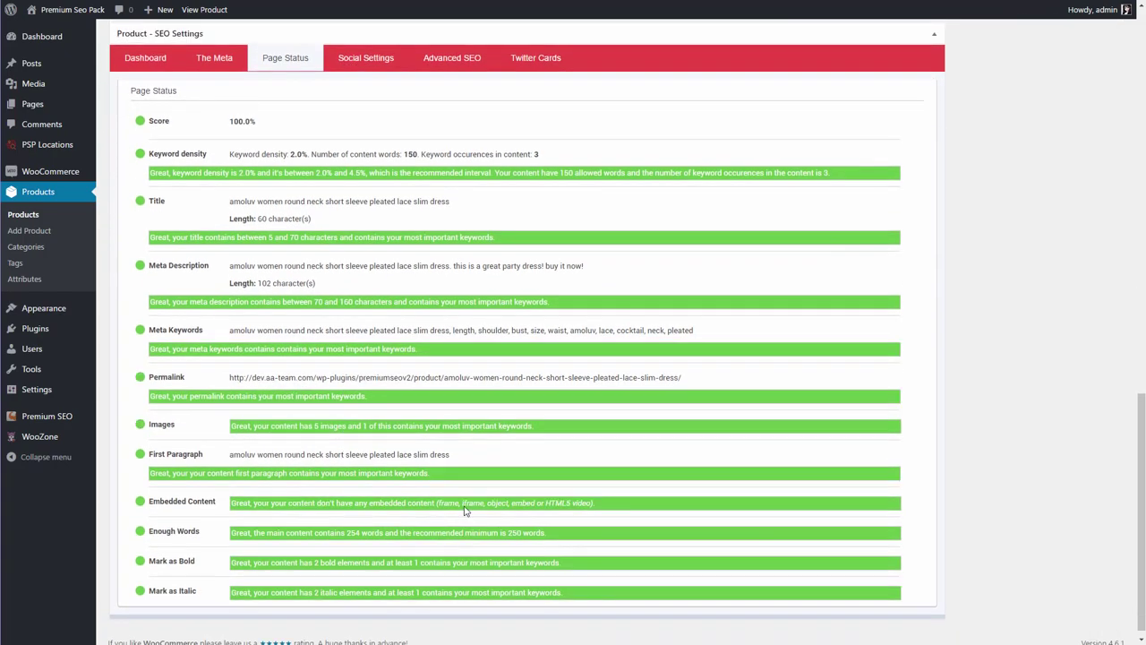
pyautogui.scroll(4, 420, 508)
pyautogui.scroll(8, 464, 502)
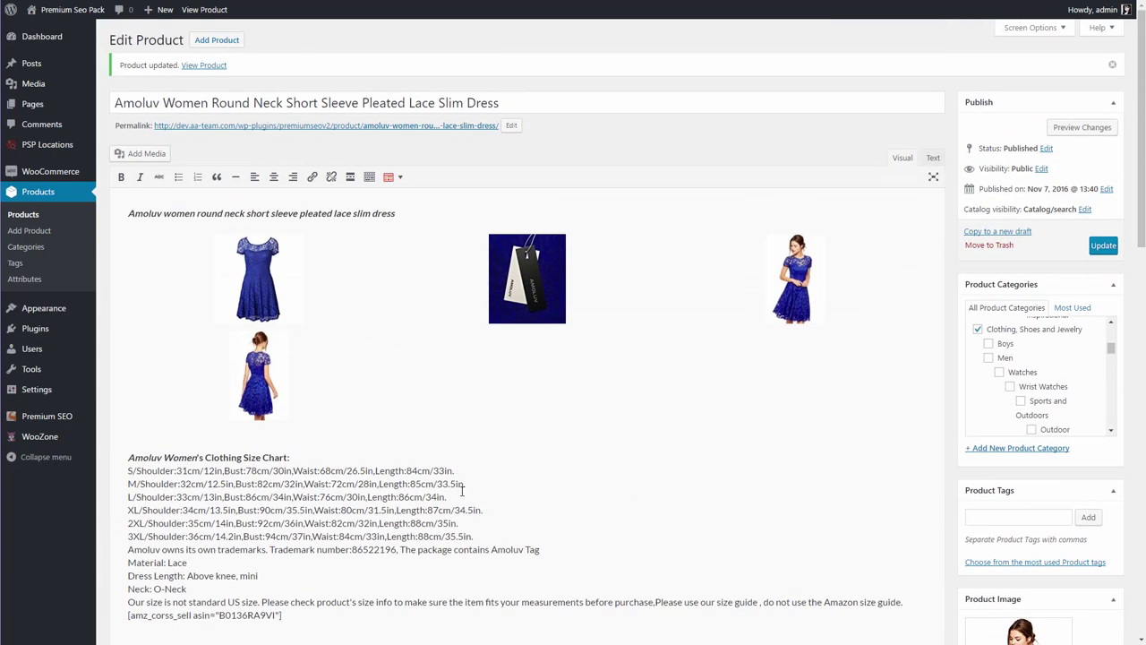
pyautogui.scroll(-7, 382, 358)
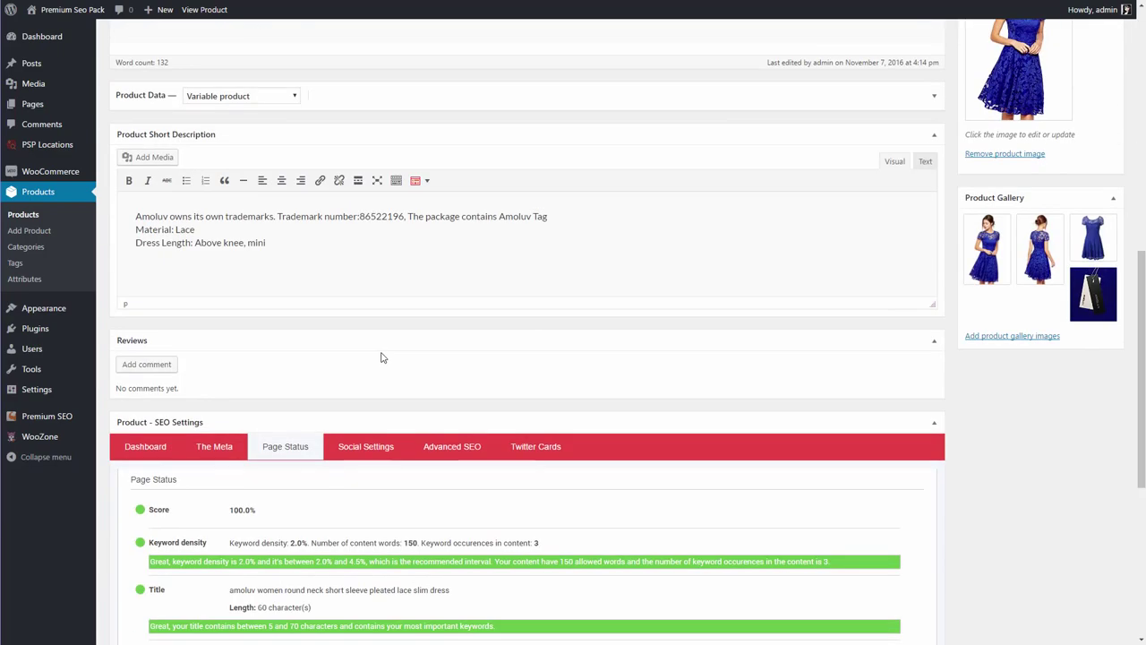
pyautogui.scroll(-4, 381, 357)
pyautogui.scroll(-1, 383, 357)
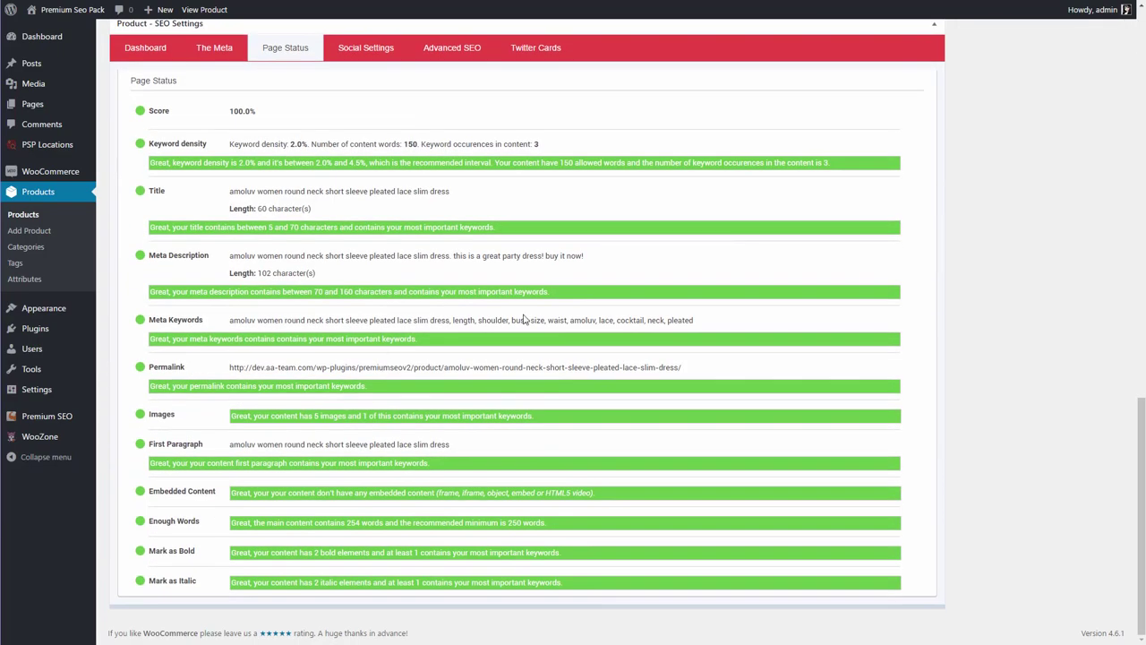